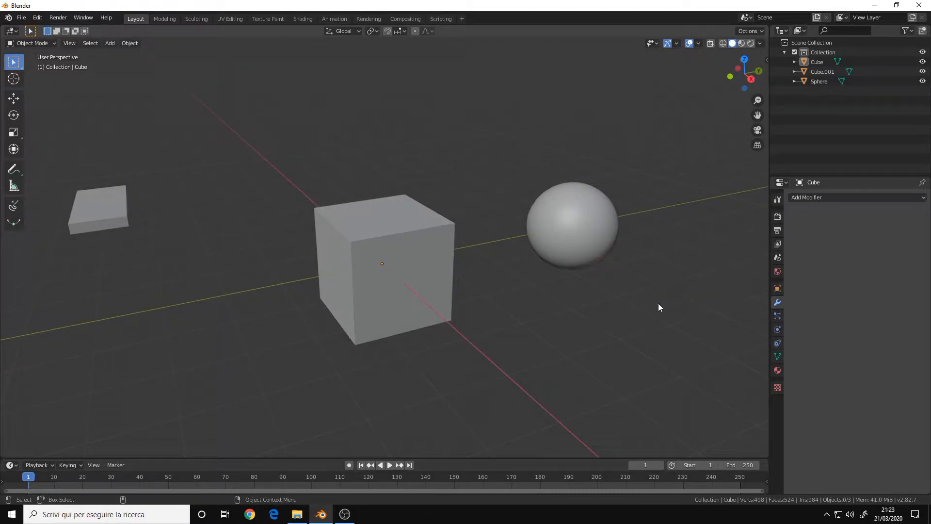
Select the cube and add a Subdivision Surface modifier to it.
left_click(777, 288)
left_click(777, 302)
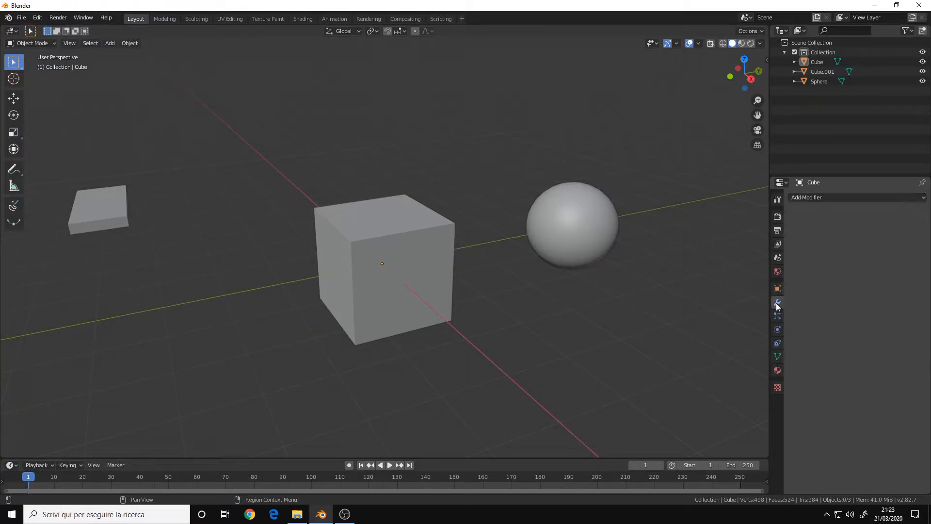
left_click(822, 197)
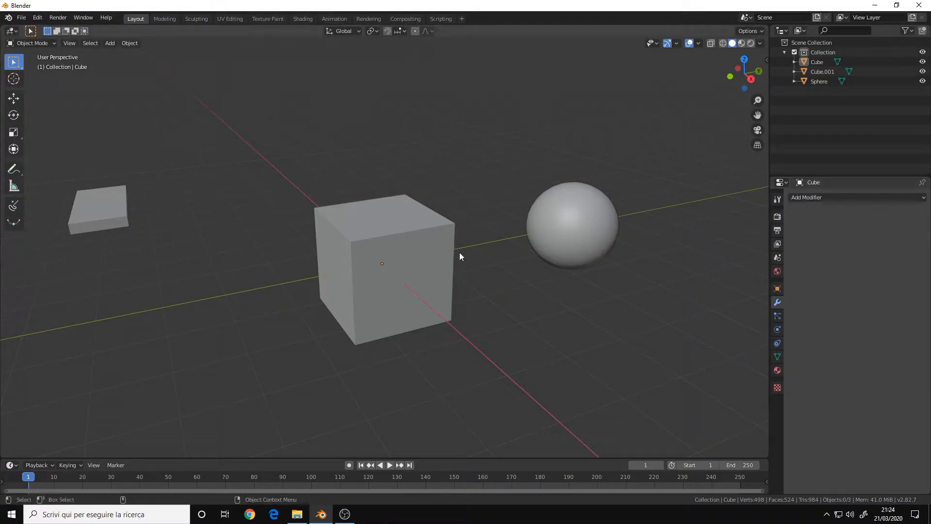
middle_click_drag(446, 253, 474, 260)
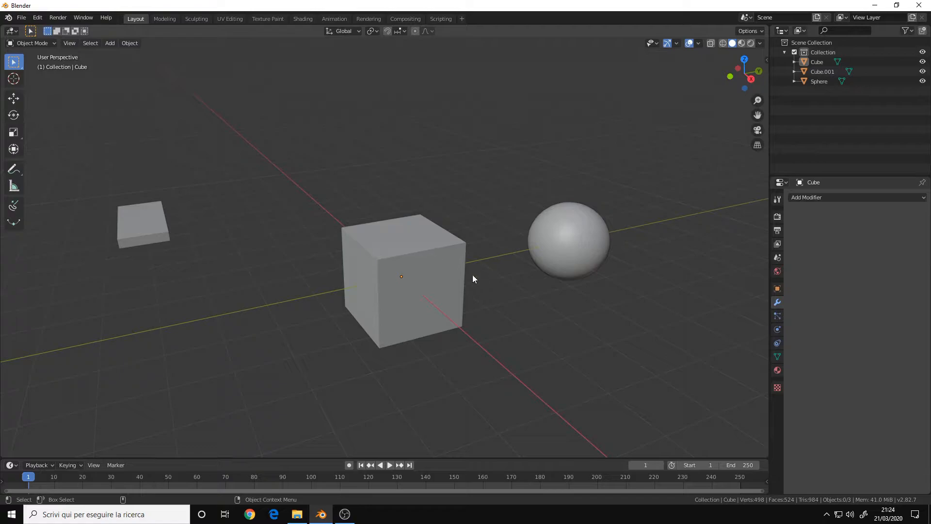
scroll(467, 258, "up", 4)
left_click(497, 268)
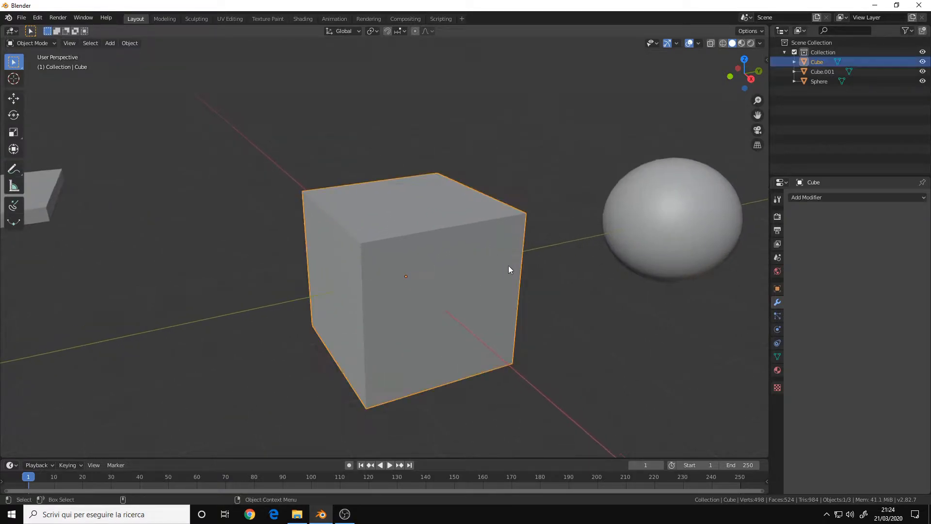
scroll(496, 264, "down", 2)
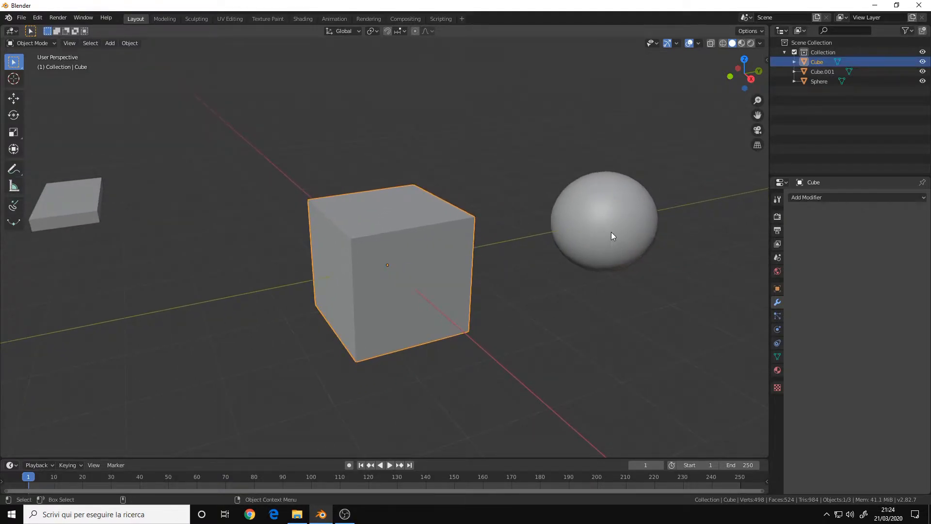
left_click(847, 198)
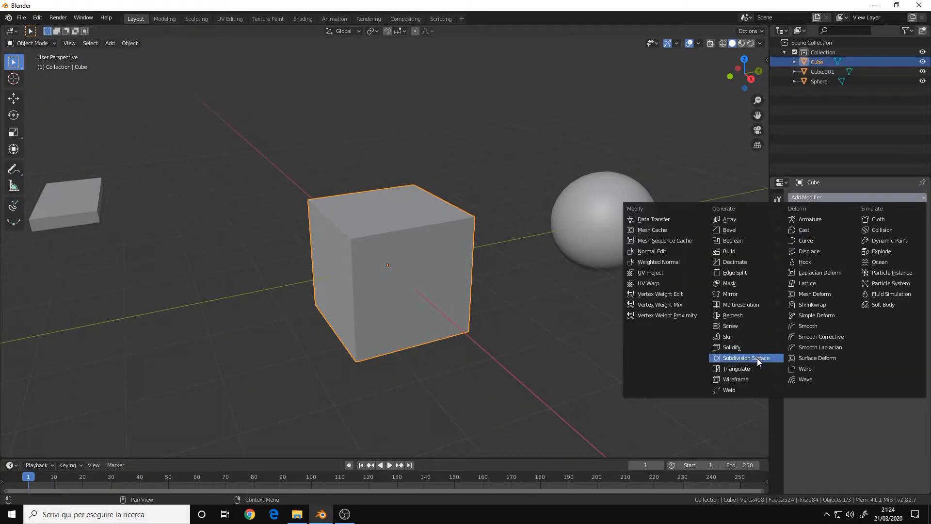
left_click(837, 197)
left_click(836, 197)
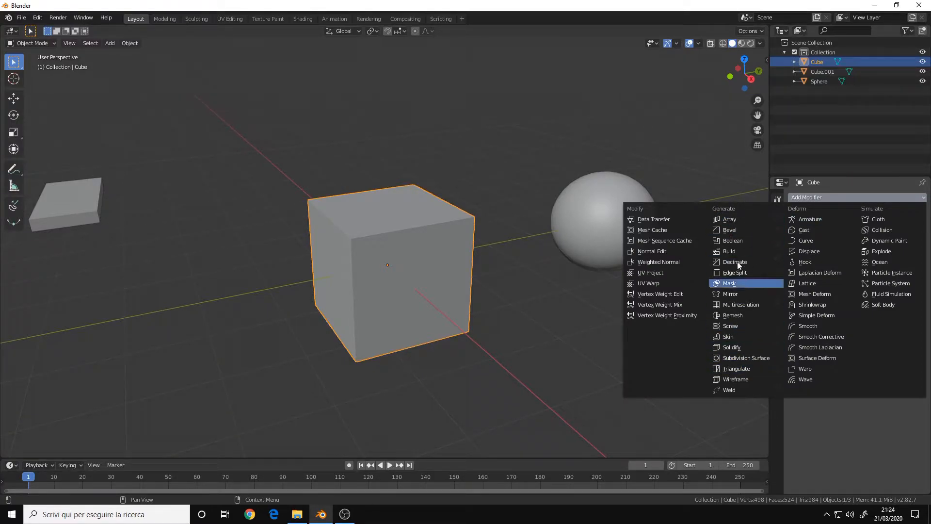
left_click(746, 358)
Examine the subdivided cube from different angles.
middle_click_drag(390, 280, 412, 257)
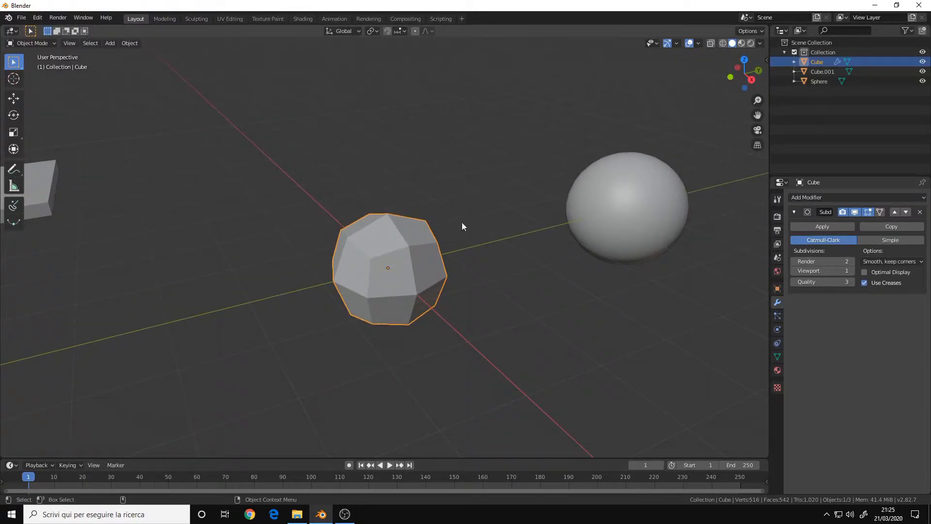
middle_click_drag(391, 270, 395, 254, "shift")
scroll(408, 256, "up", 3)
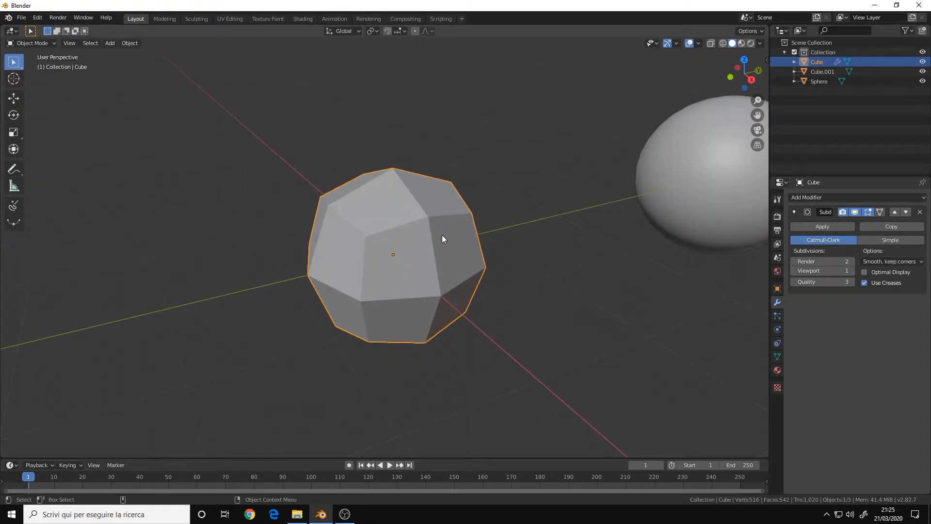
scroll(442, 236, "down", 1)
scroll(439, 240, "down", 2)
scroll(419, 253, "up", 1)
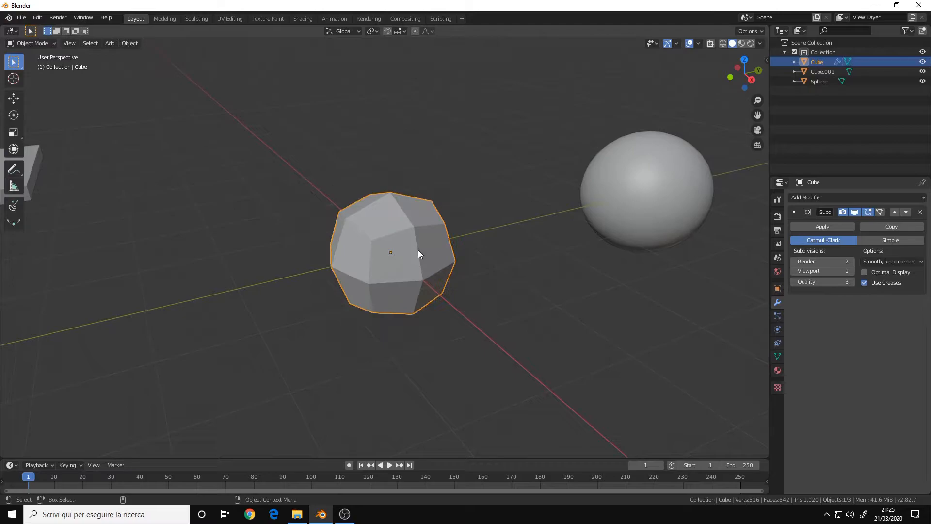
middle_click_drag(417, 251, 417, 249)
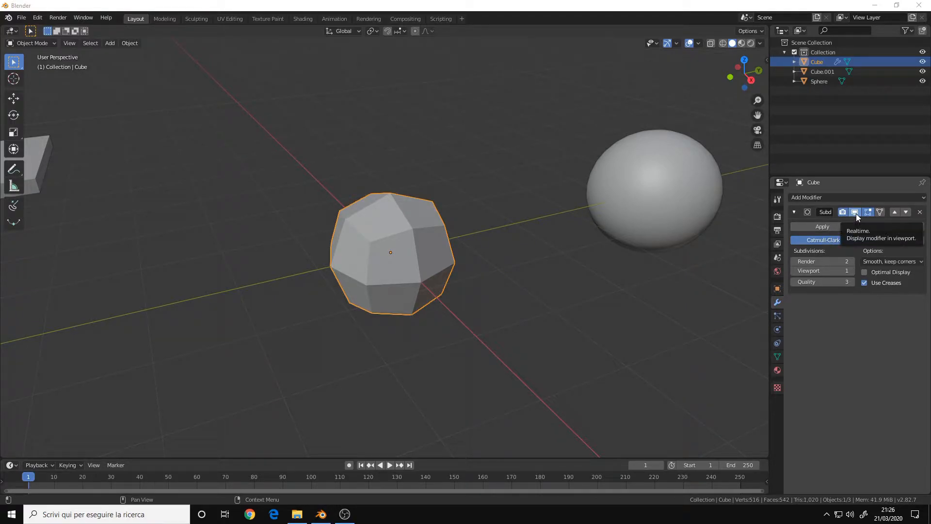
Toggle the modifier's realtime viewport display off and back on.
left_click(855, 211)
left_click(855, 212)
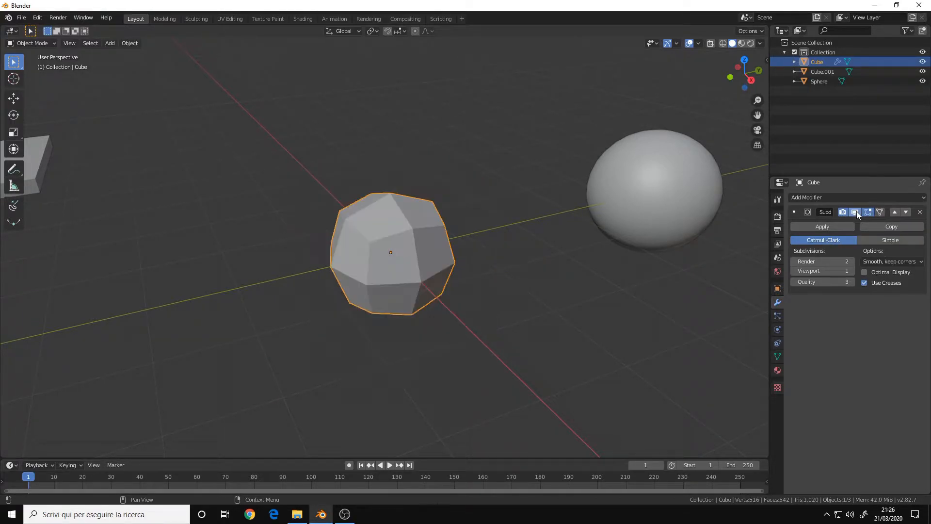
left_click(855, 211)
left_click(856, 212)
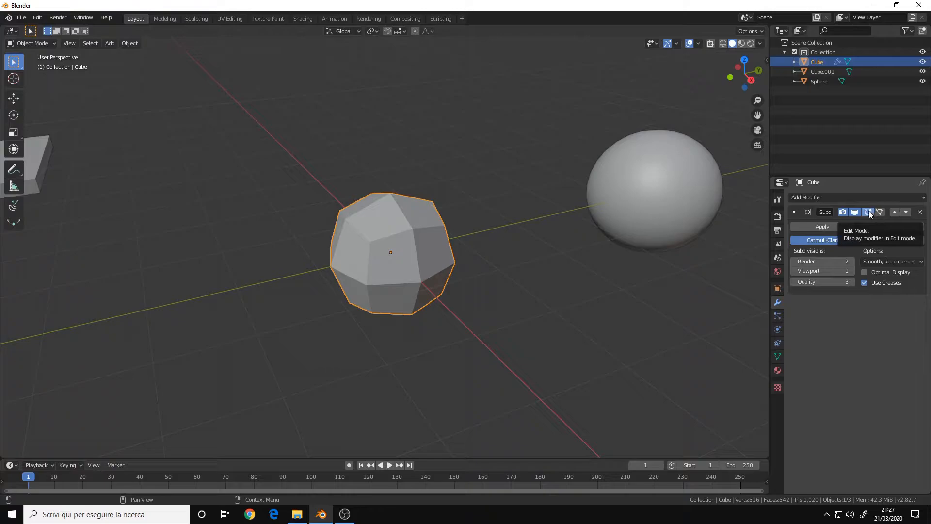
Enter Edit Mode, toggle the modifier's edit-mode display off and on, and leave Edit Mode.
middle_click_drag(485, 249, 490, 252, "shift")
key("Tab")
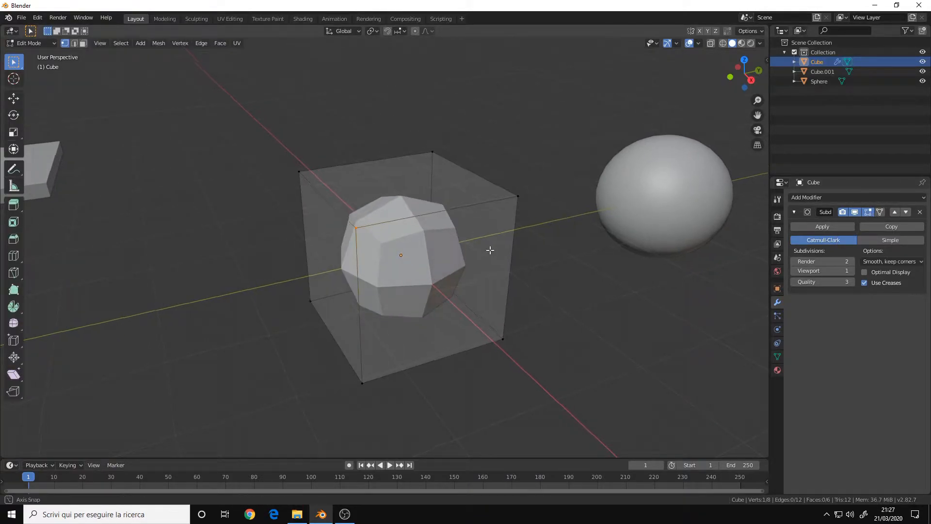
left_click(867, 212)
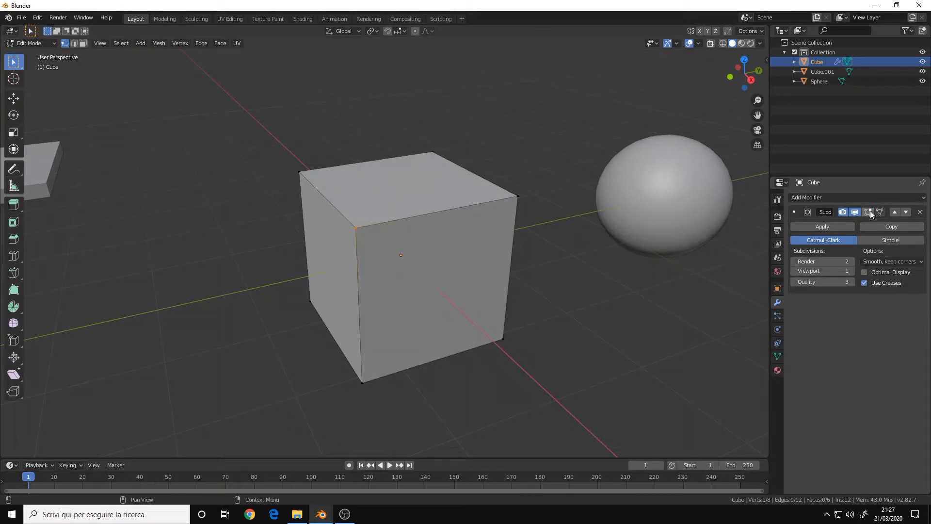
left_click(868, 212)
left_click(868, 211)
left_click(867, 212)
left_click(867, 211)
left_click(868, 212)
left_click(867, 212)
key("Tab")
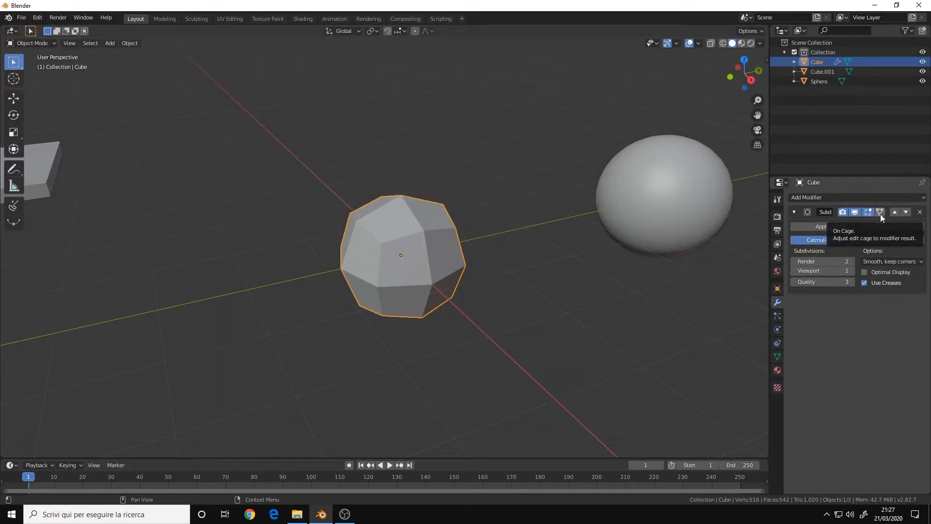
Enter Edit Mode and enable the modifier's On Cage display.
scroll(429, 266, "up", 2)
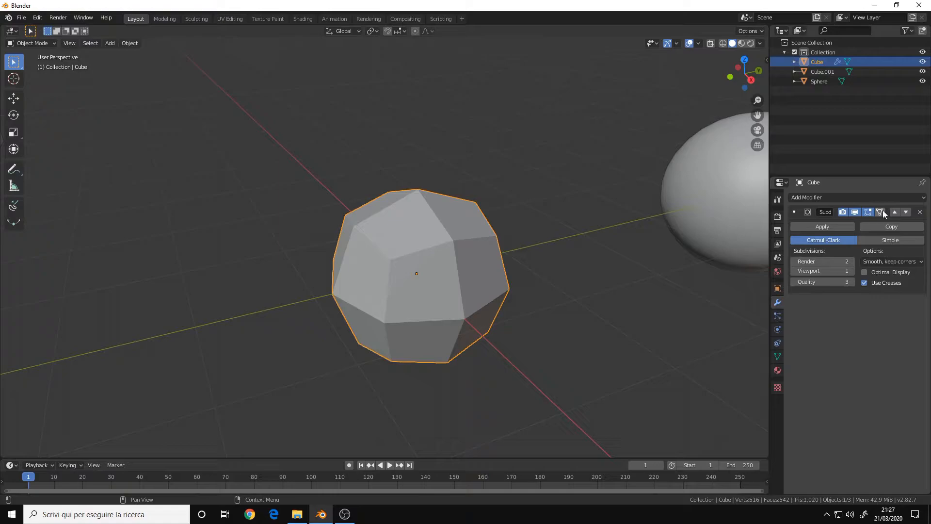
middle_click_drag(473, 262, 499, 249)
key("Tab")
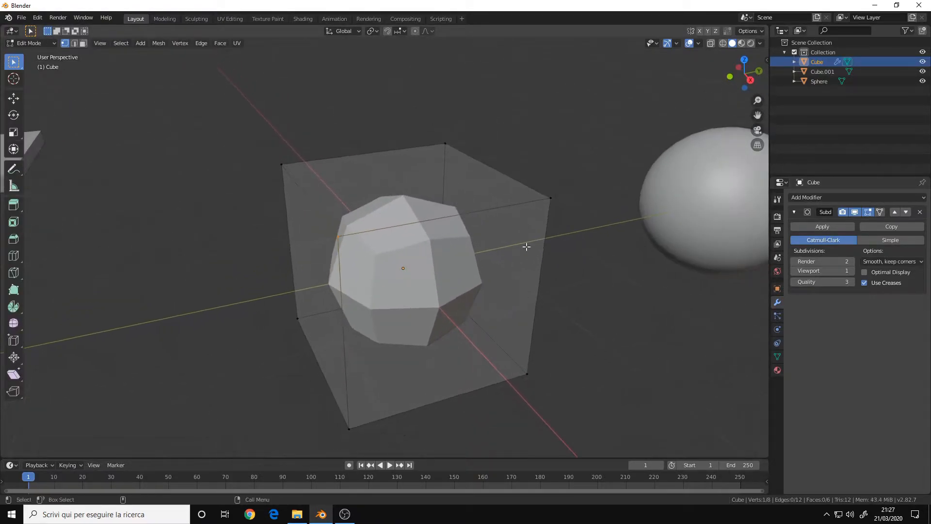
left_click(883, 212)
Move a cage vertex of the cube, then undo the move.
mouse_move(435, 239)
middle_mouse_down()
mouse_move(463, 250)
mouse_move(431, 253)
middle_mouse_up()
scroll(474, 264, "up", 3)
scroll(473, 263, "down", 3)
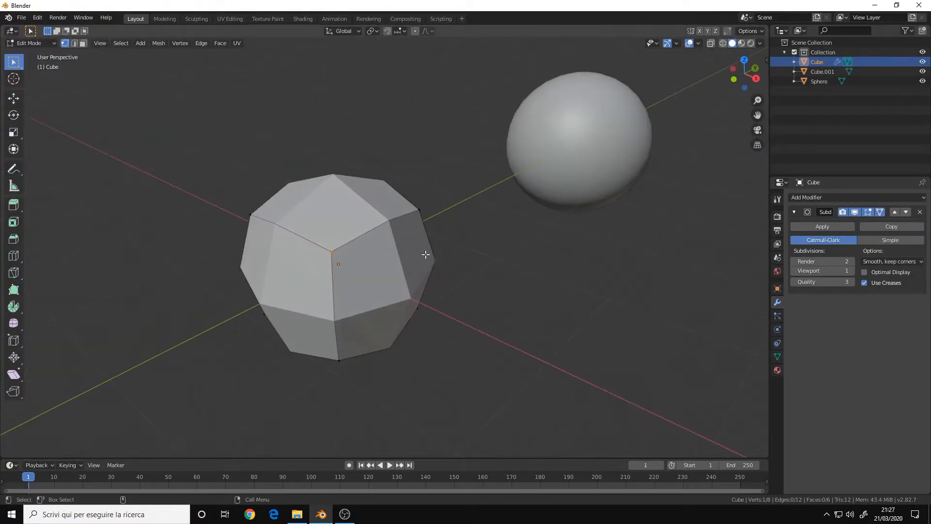
mouse_move(329, 269)
middle_mouse_down()
mouse_move(324, 253)
mouse_move(339, 255)
middle_mouse_up()
middle_click_drag(445, 286, 435, 263, "shift")
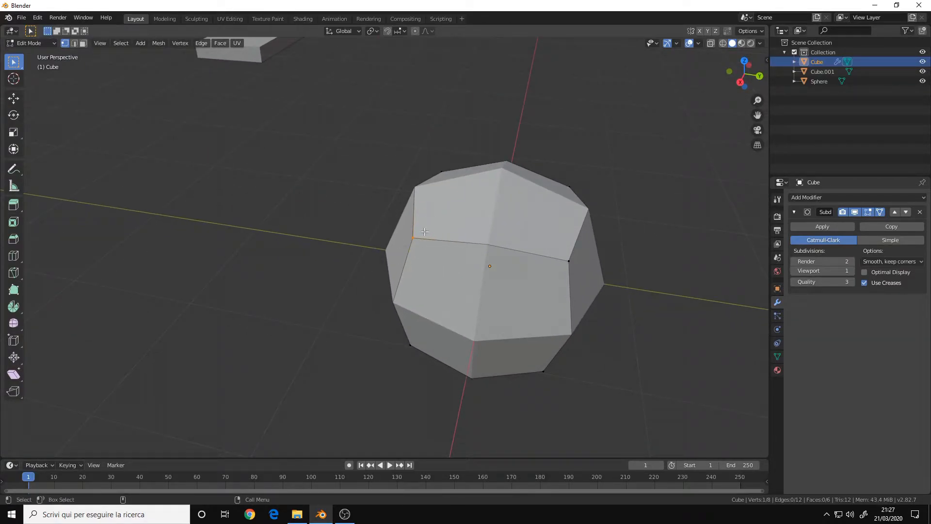
left_click(565, 257, "shift")
middle_click_drag(492, 266, 427, 258)
key("g")
left_click(602, 145)
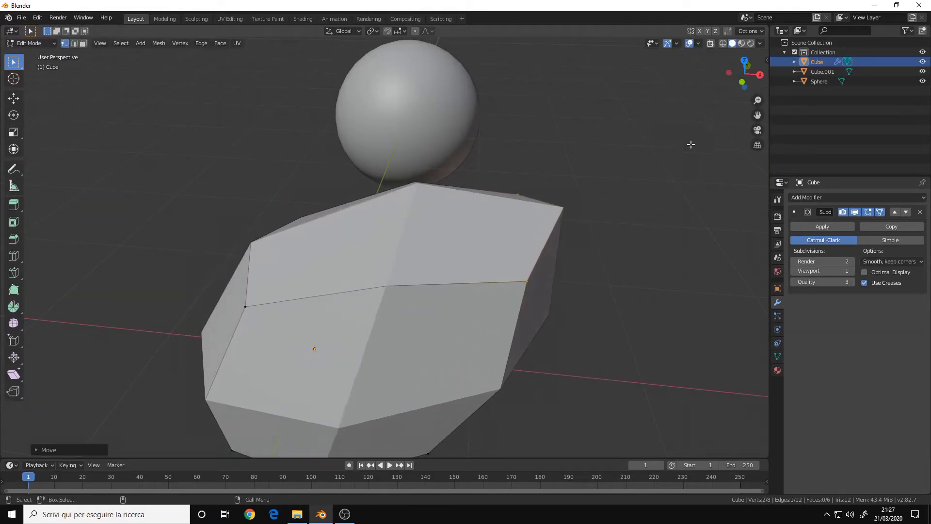
scroll(466, 258, "down", 5)
middle_click_drag(465, 257, 412, 261)
scroll(412, 261, "up", 3)
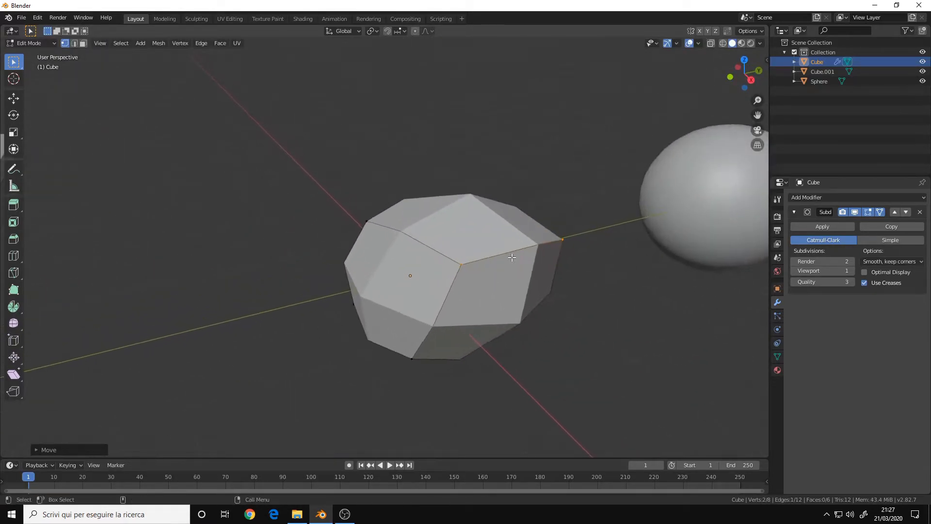
key("ctrl+z")
key("ctrl+z")
Compare Simple and Catmull-Clark subdivision, ending on Catmull-Clark, and return to Object Mode.
middle_click_drag(488, 261, 480, 245, "shift")
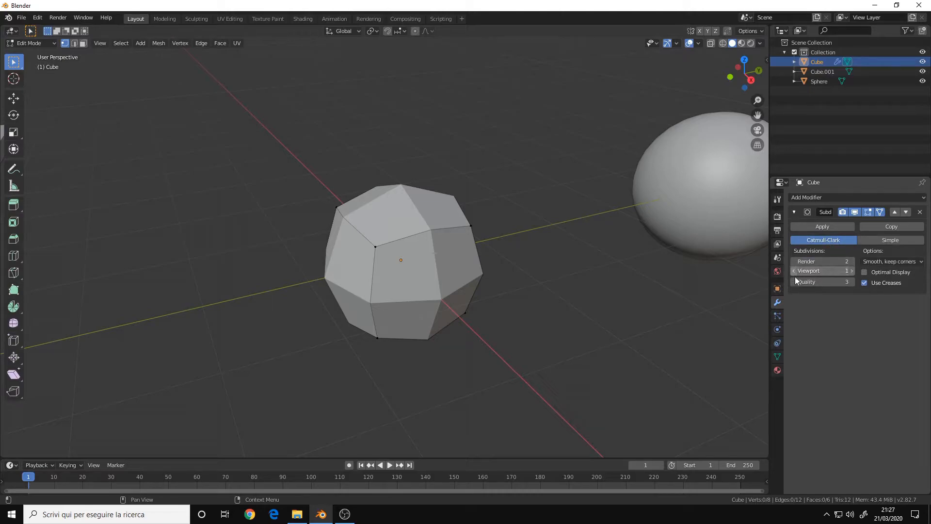
left_click(881, 240)
left_click(848, 240)
key("Tab")
left_click(880, 239)
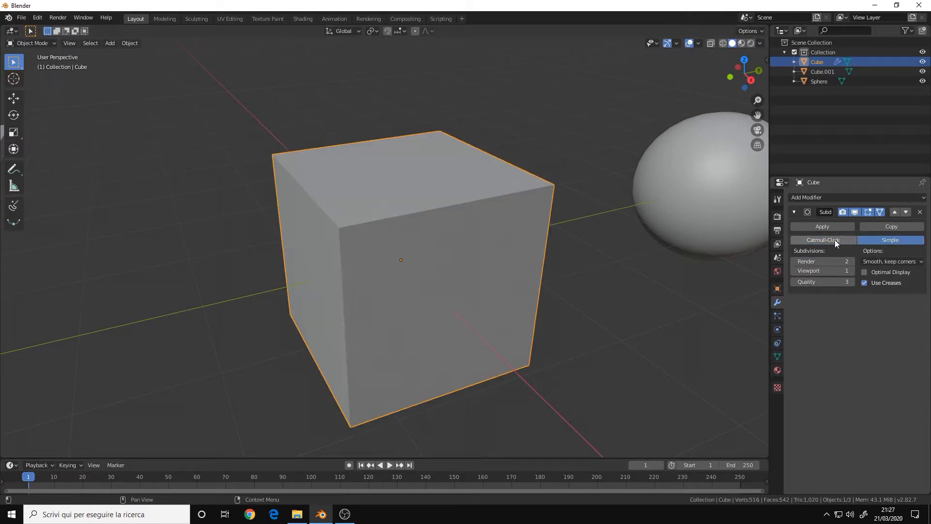
left_click(834, 239)
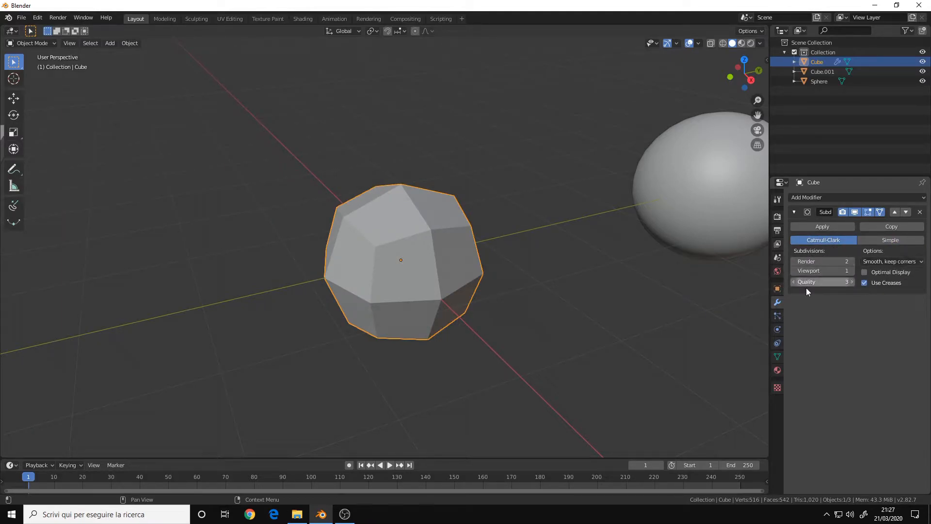
Set the modifier's viewport subdivisions to 0.
scroll(410, 258, "down", 2)
middle_click_drag(409, 258, 407, 258)
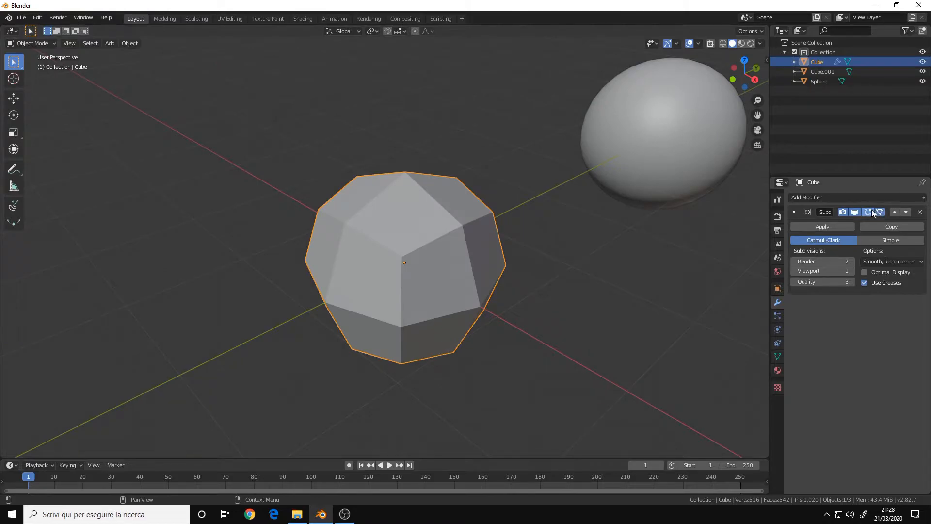
middle_click_drag(454, 248, 411, 248)
left_click(796, 271)
scroll(348, 253, "down", 4)
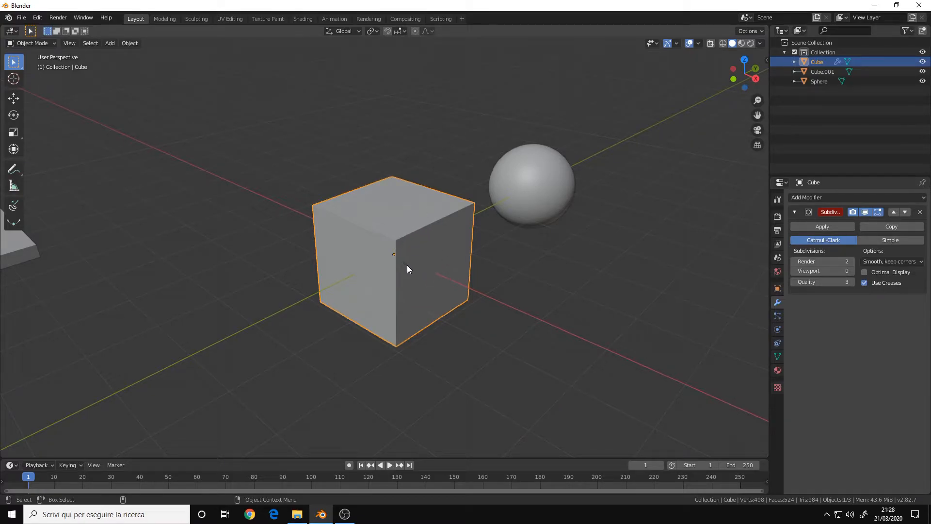
Enter Edit Mode with face selection and inset the cube's front face.
key("Tab")
key("3")
left_click(435, 271)
middle_click_drag(374, 272, 314, 266)
middle_click_drag(439, 260, 559, 129)
key("i")
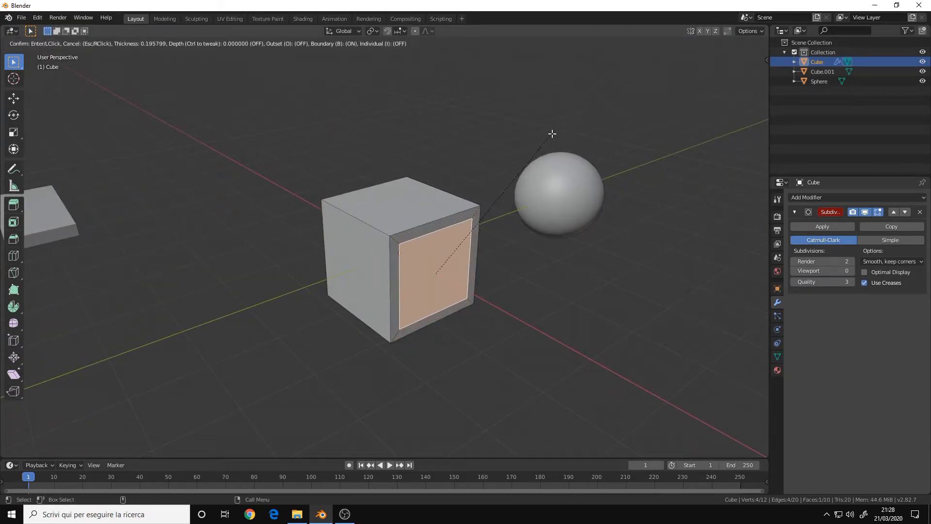
left_click(551, 135)
Extrude the inset face outward, scale it up, and return to Object Mode.
key("e")
left_click(537, 315)
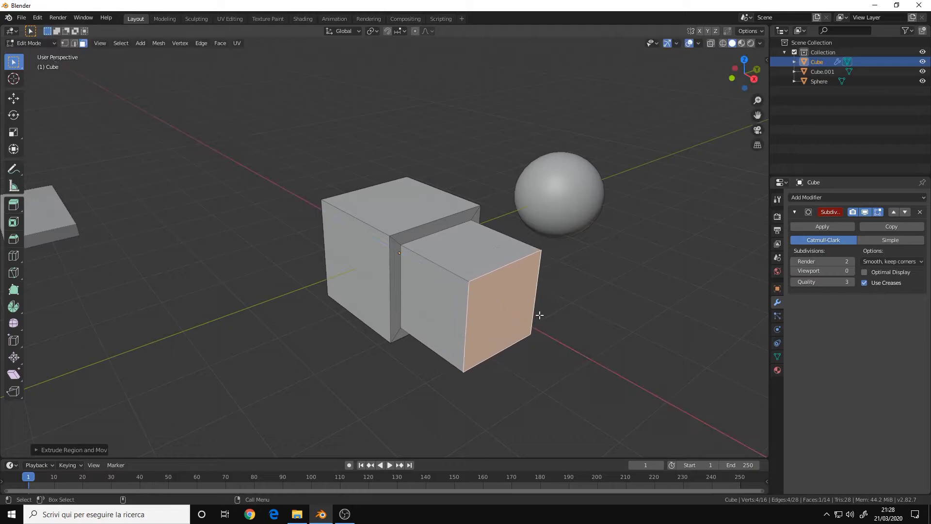
key("s")
left_click(610, 267)
scroll(418, 261, "down", 1)
middle_click_drag(417, 261, 445, 241)
key("Tab")
Raise the modifier's viewport subdivisions to 2.
middle_click_drag(392, 280, 342, 267)
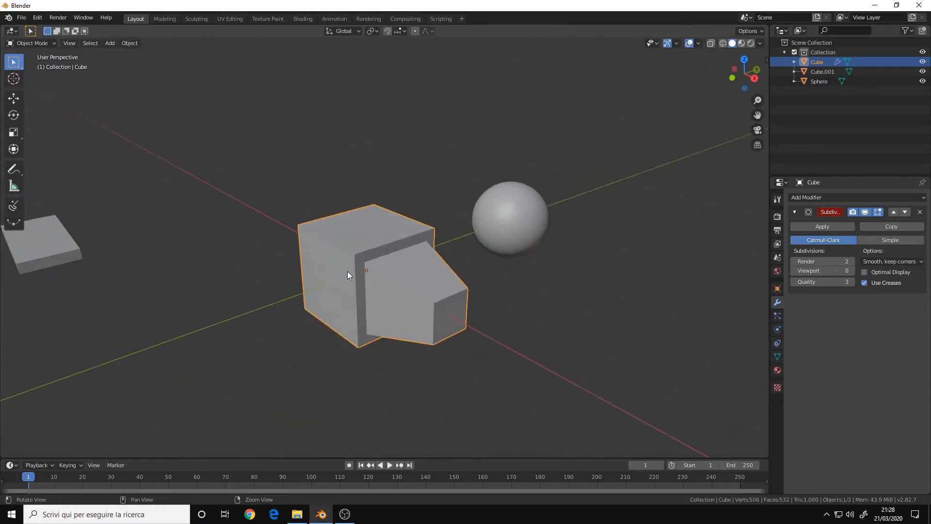
scroll(437, 255, "up", 3)
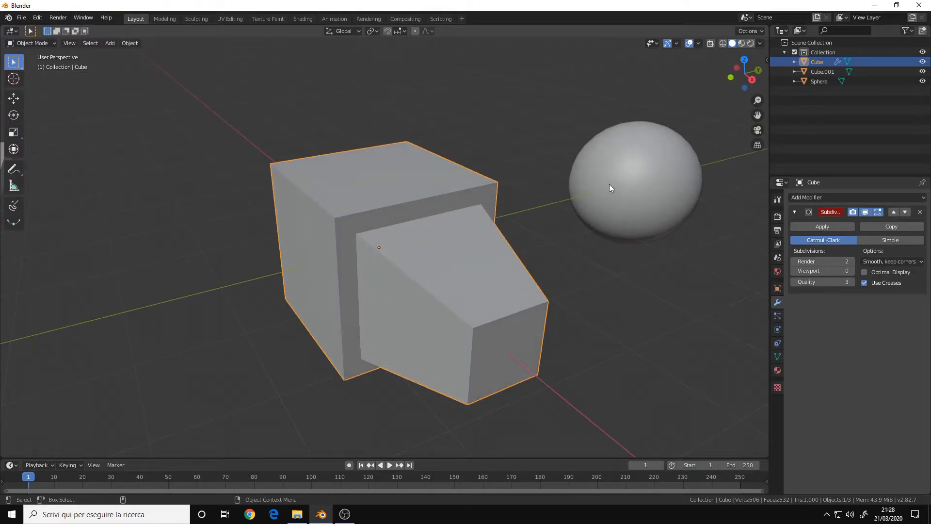
left_click(851, 271)
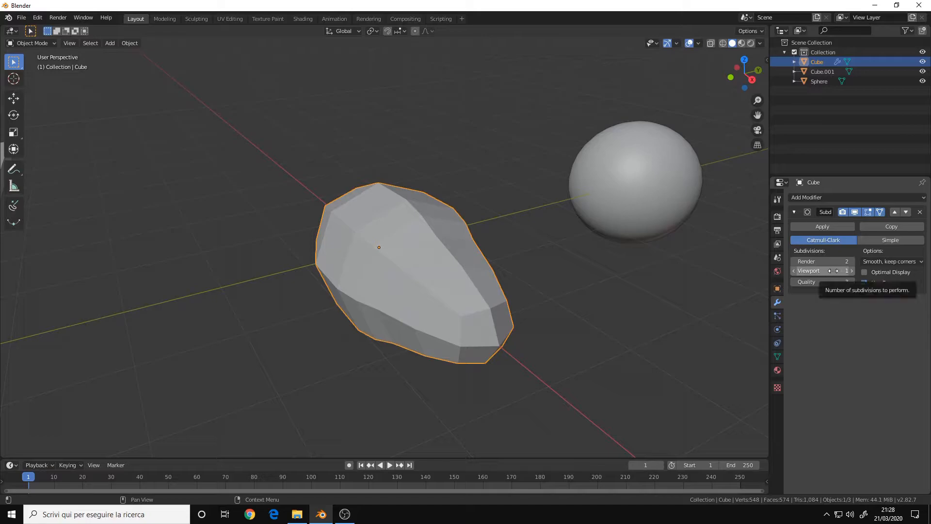
left_click(852, 271)
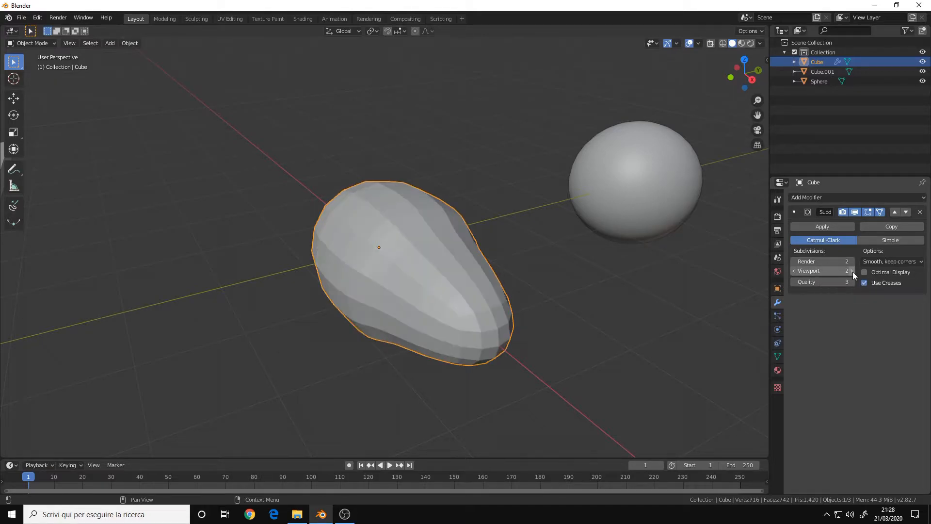
middle_click_drag(461, 272, 436, 266)
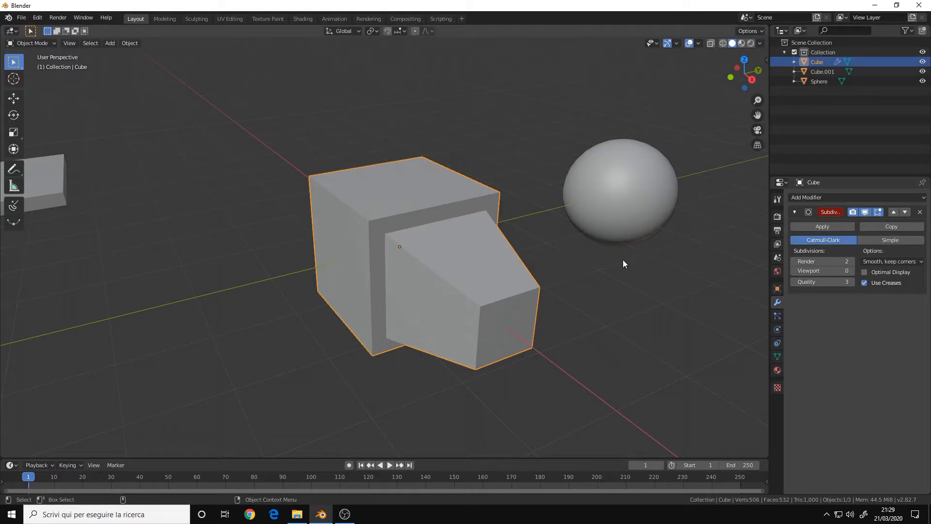
middle_click_drag(436, 245, 476, 248)
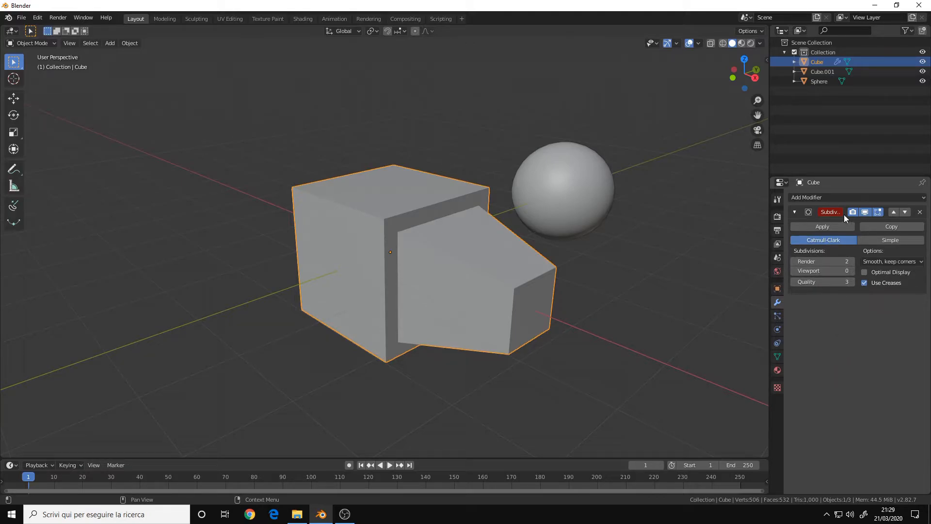
Add a Bevel modifier to the cube.
left_click(836, 196)
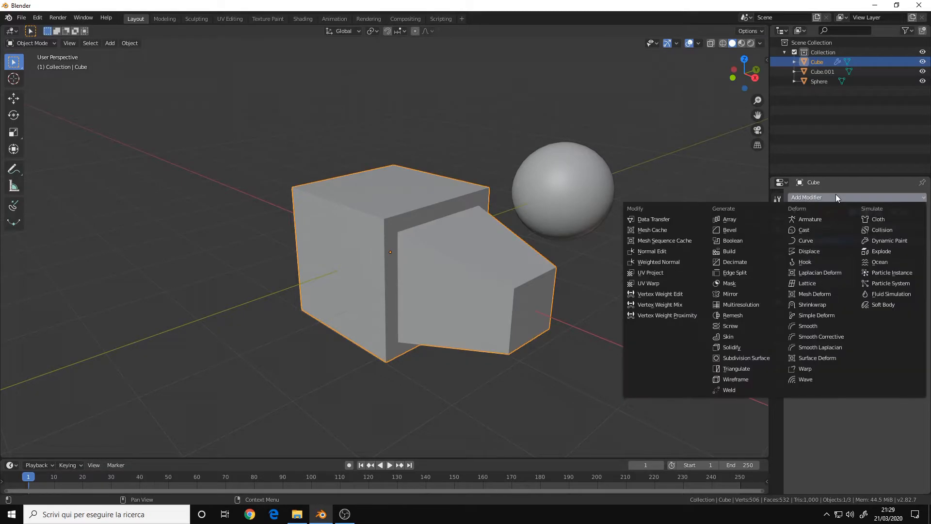
left_click(737, 231)
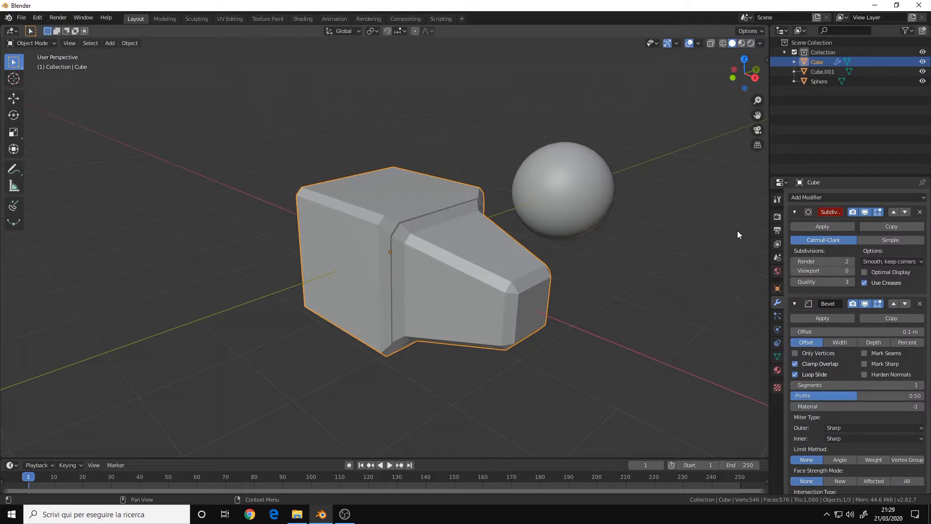
mouse_move(417, 257)
middle_mouse_down()
mouse_move(376, 257)
mouse_move(411, 262)
middle_mouse_up()
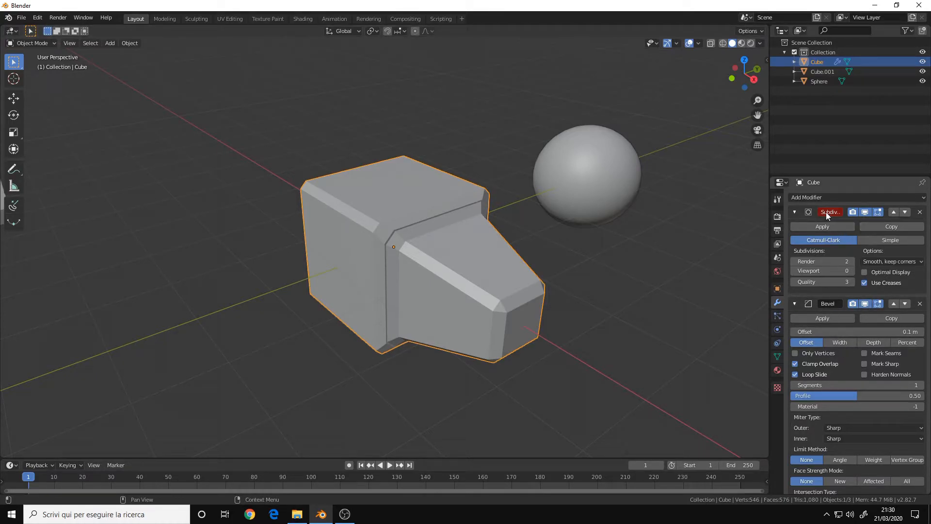
Set the Subdivision Surface modifier's viewport subdivisions to 2 with the bevel applied.
middle_click_drag(434, 295, 447, 285)
scroll(447, 285, "up", 3)
middle_click_drag(522, 282, 584, 267, "ctrl")
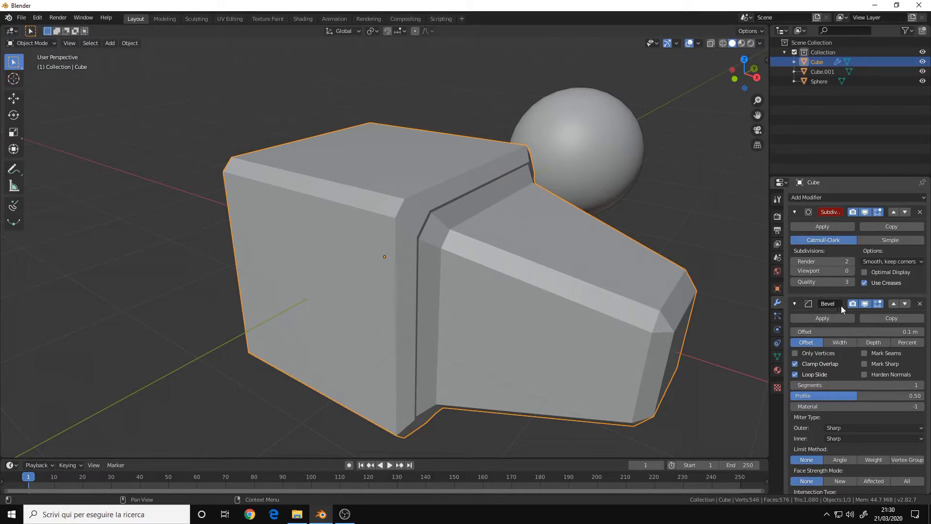
left_click(851, 271)
left_click(851, 272)
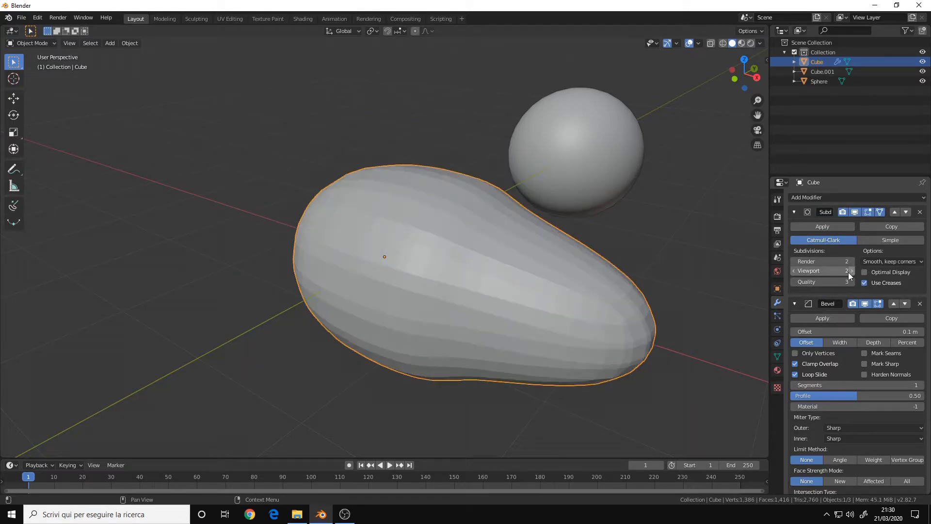
Move the Bevel modifier above the Subdivision Surface modifier in the stack.
middle_click_drag(580, 302, 496, 305, "ctrl")
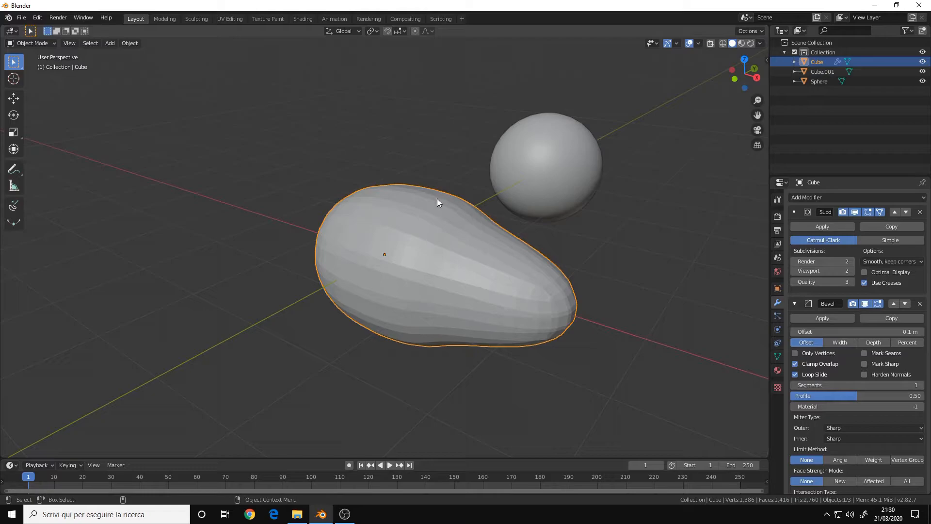
right_click(752, 406)
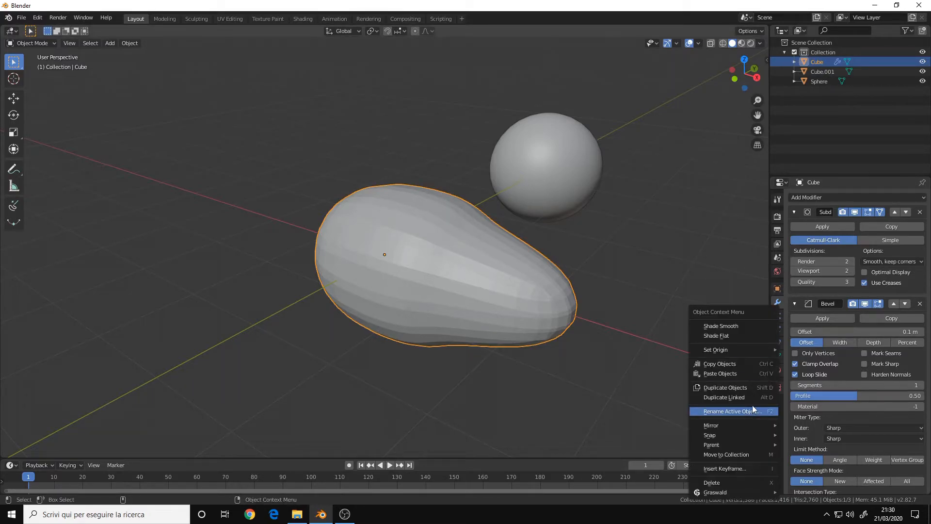
left_click(894, 303)
left_click(905, 211)
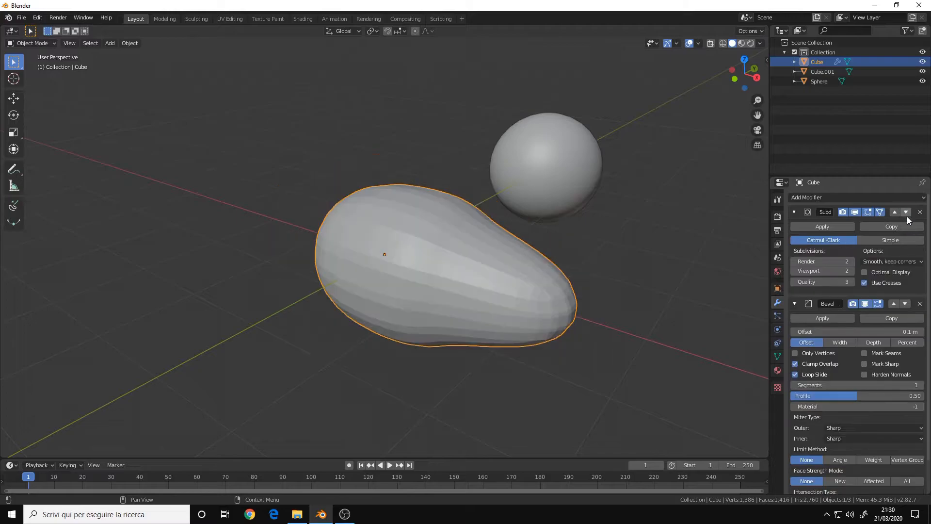
left_click(892, 304)
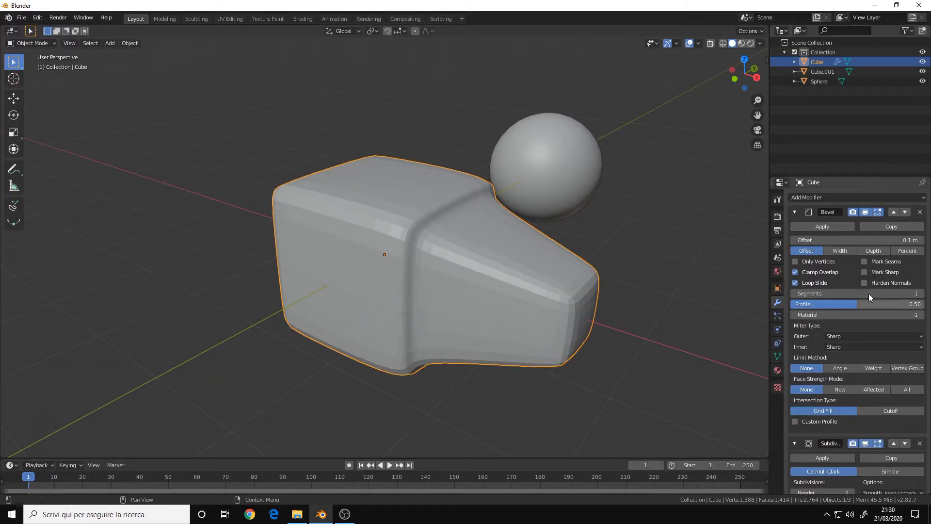
Move the Bevel modifier below Subdivision Surface and back above it to compare the stack orders.
scroll(867, 286, "down", 2)
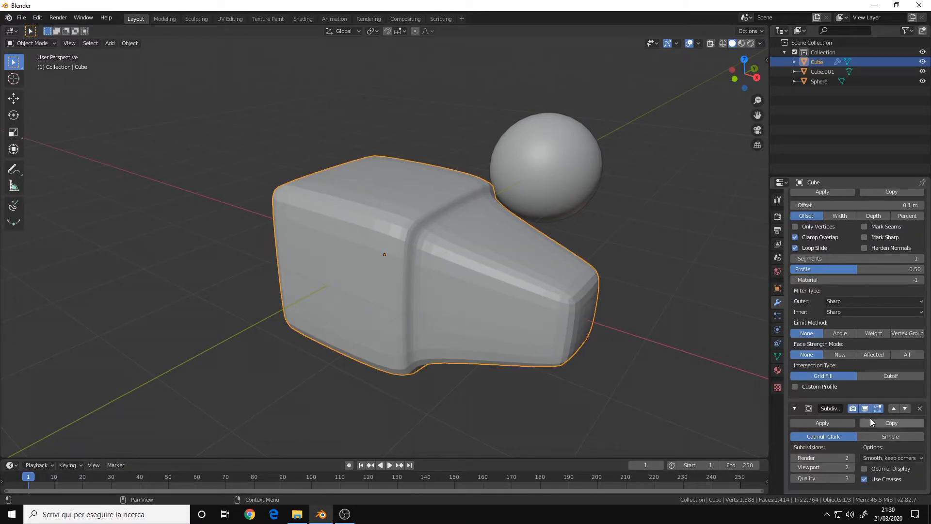
scroll(872, 357, "up", 2)
left_click(905, 211)
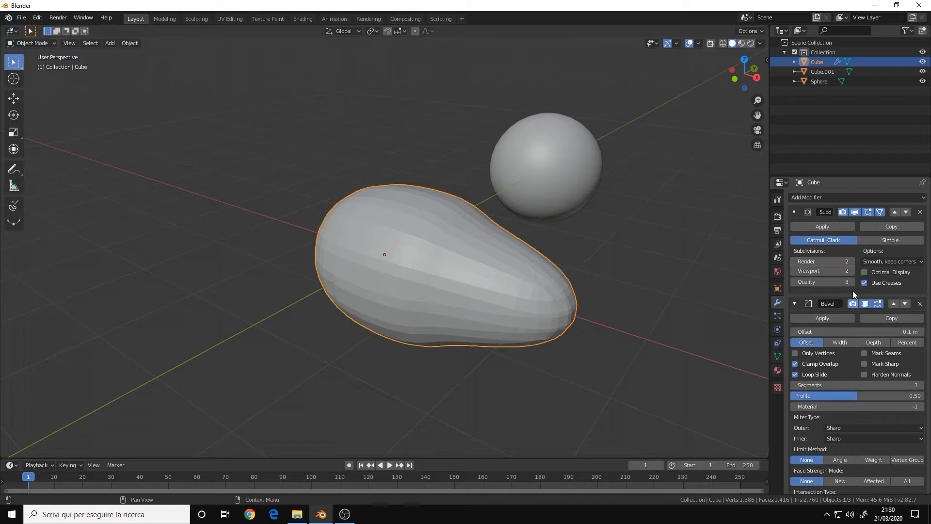
left_click(892, 303)
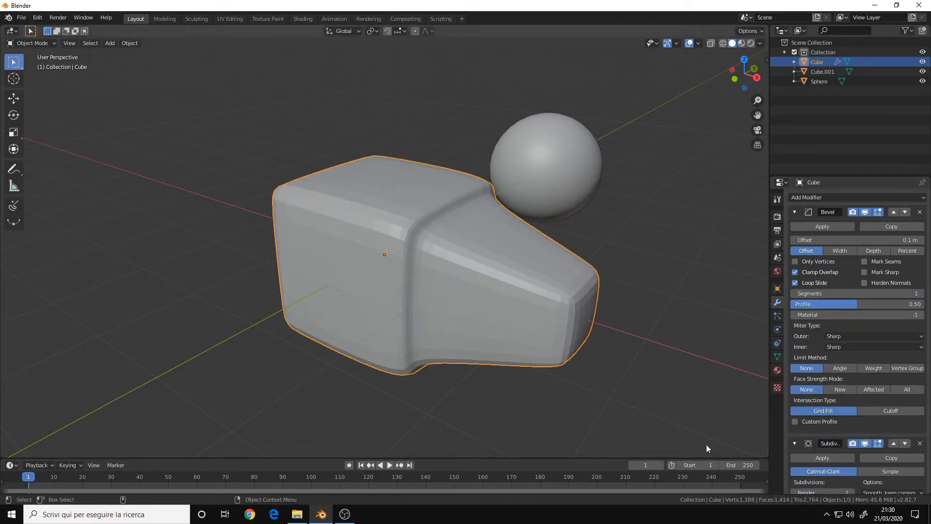
Disable the Subdivision Surface modifier's display in the viewport.
middle_click_drag(478, 407, 470, 264)
key("Tab")
key("Tab")
scroll(868, 331, "down", 2)
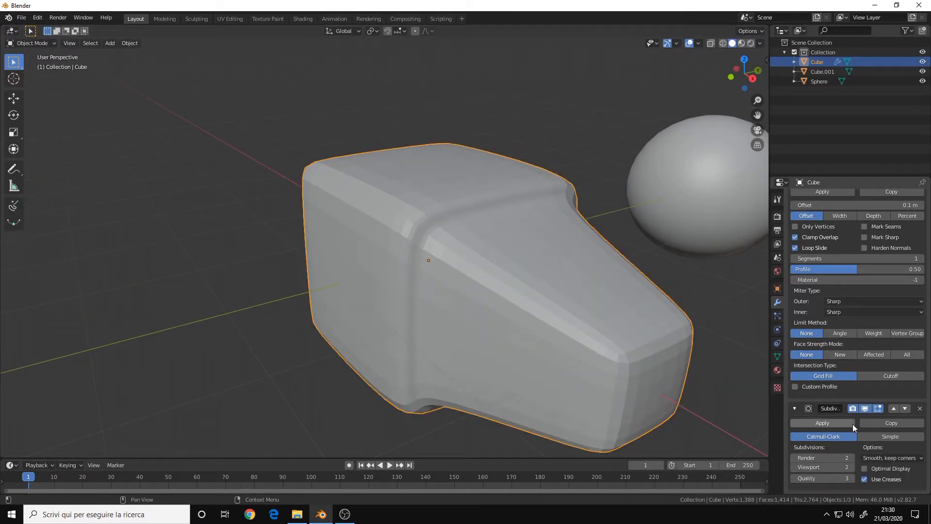
left_click(865, 408)
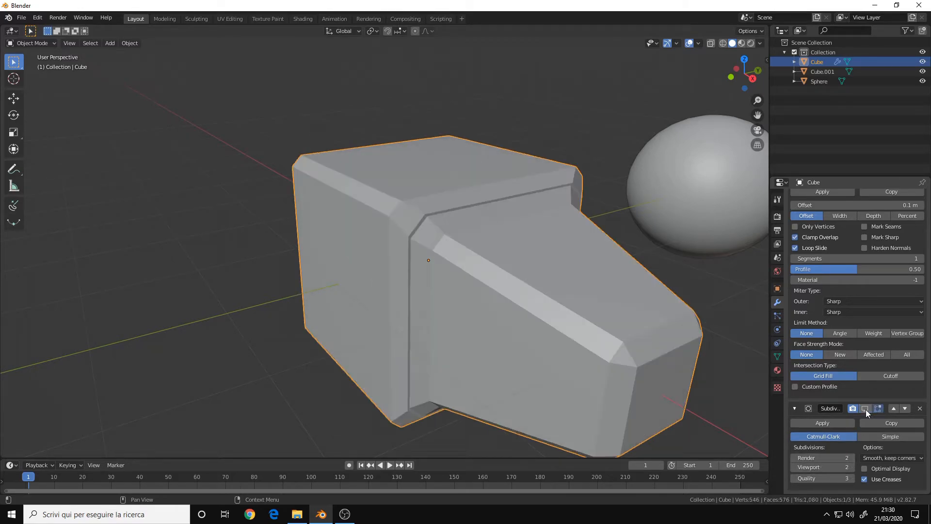
Set the Bevel modifier's segments to 2, checking the result in Edit Mode.
scroll(455, 239, "up", 1)
key("Tab")
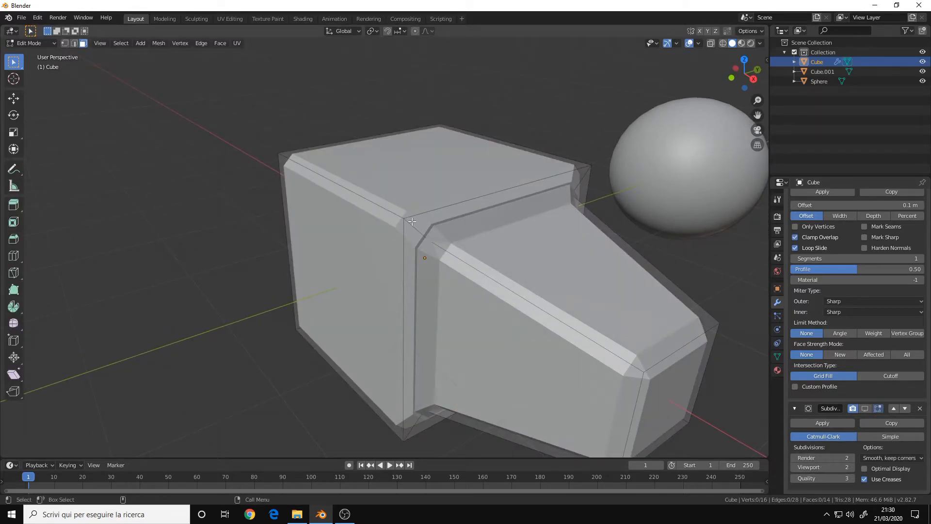
scroll(902, 296, "up", 2)
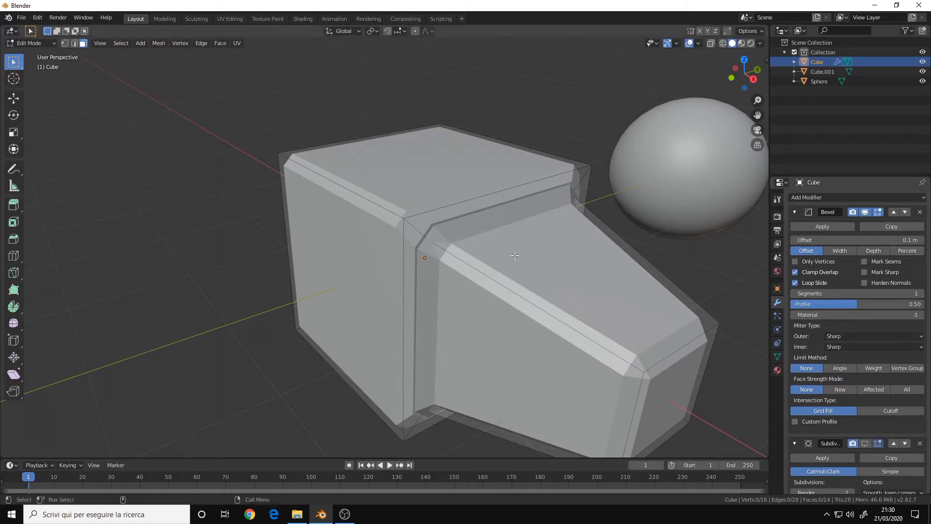
left_click(920, 293)
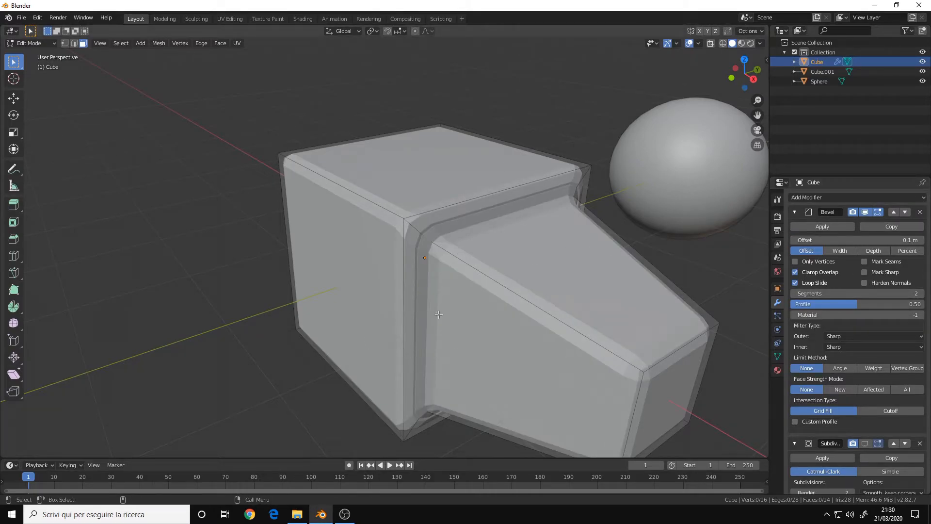
key("Tab")
Re-enable the Subdivision Surface modifier's viewport display.
scroll(473, 286, "down", 2)
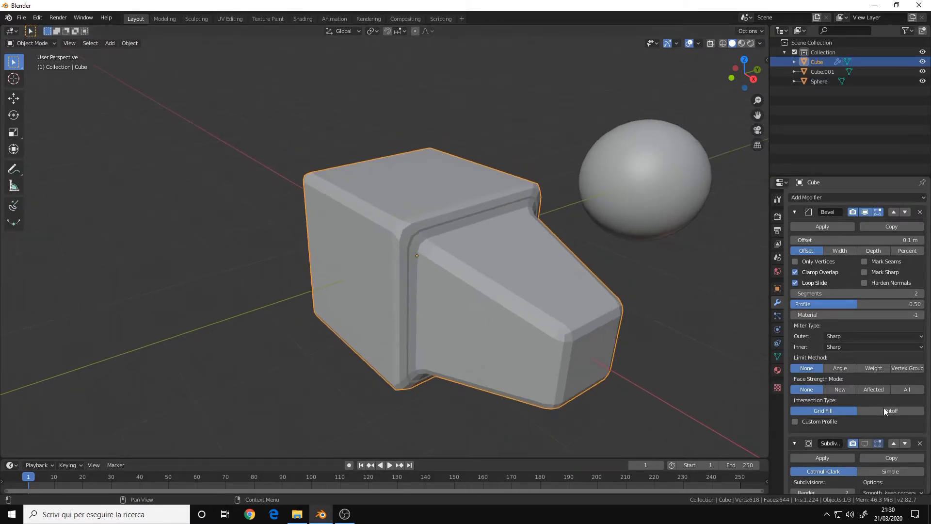
scroll(873, 422, "down", 2)
left_click(864, 408)
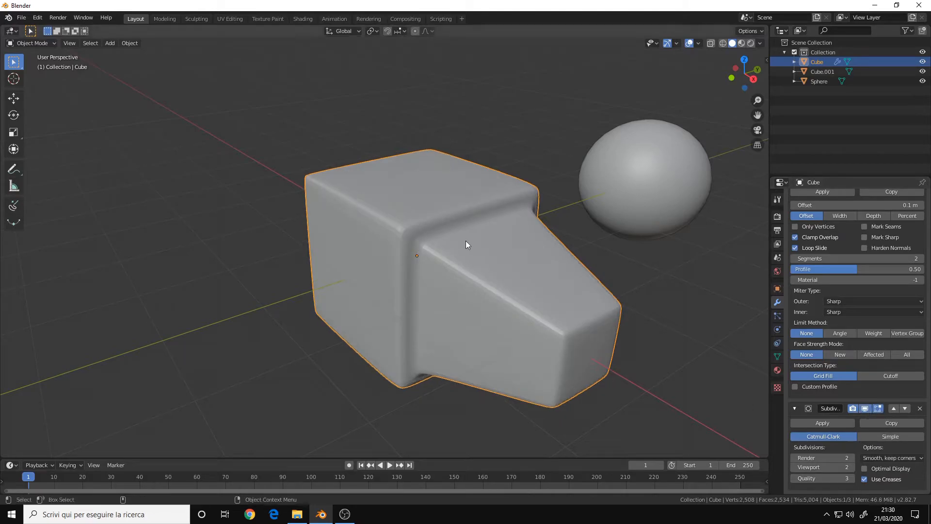
middle_click_drag(457, 266, 534, 250)
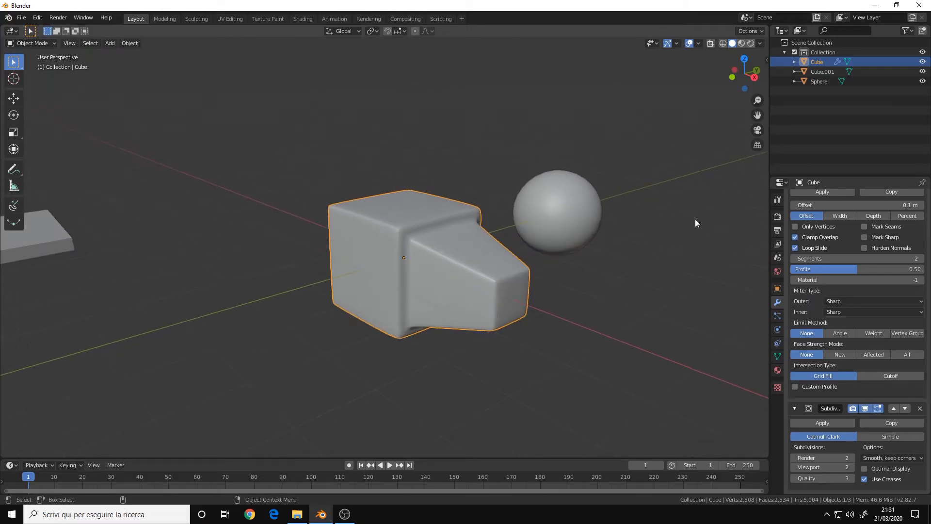
Add an Array modifier to the cube below the Subdivision Surface modifier.
scroll(821, 326, "up", 2)
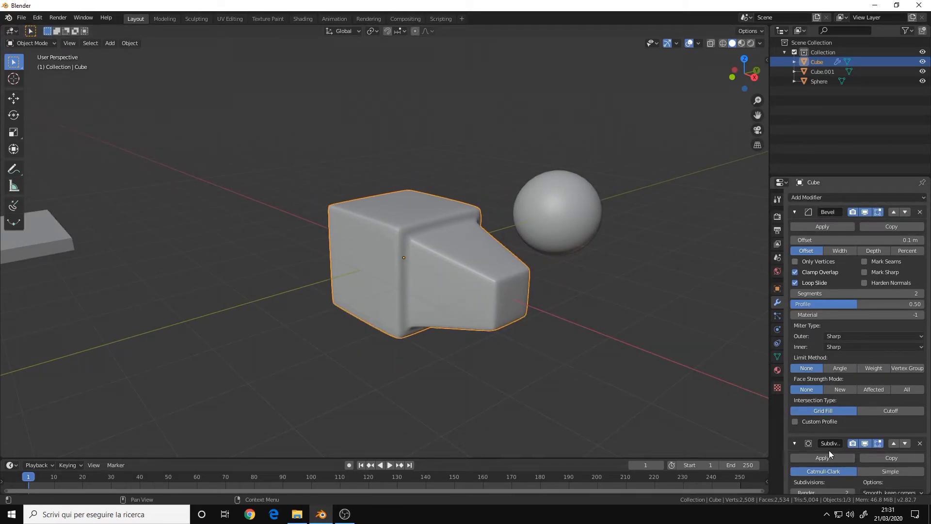
left_click(845, 196)
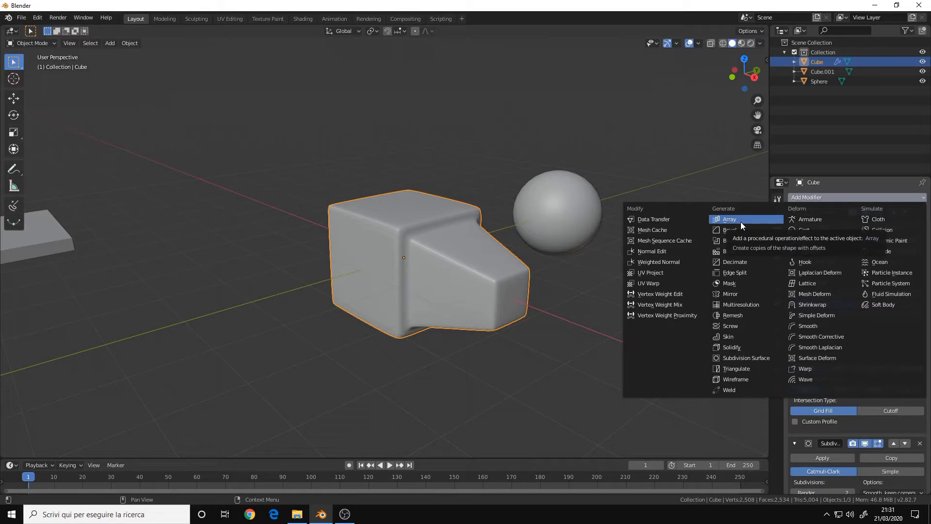
left_click(731, 230)
scroll(853, 345, "down", 10)
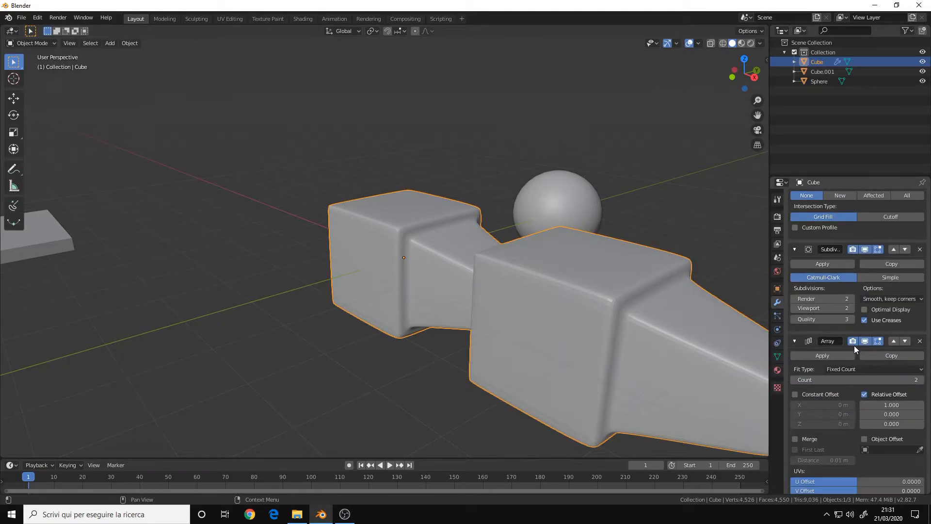
scroll(581, 315, "down", 3)
Set the Array modifier's count to 5.
middle_click_drag(581, 316, 346, 250)
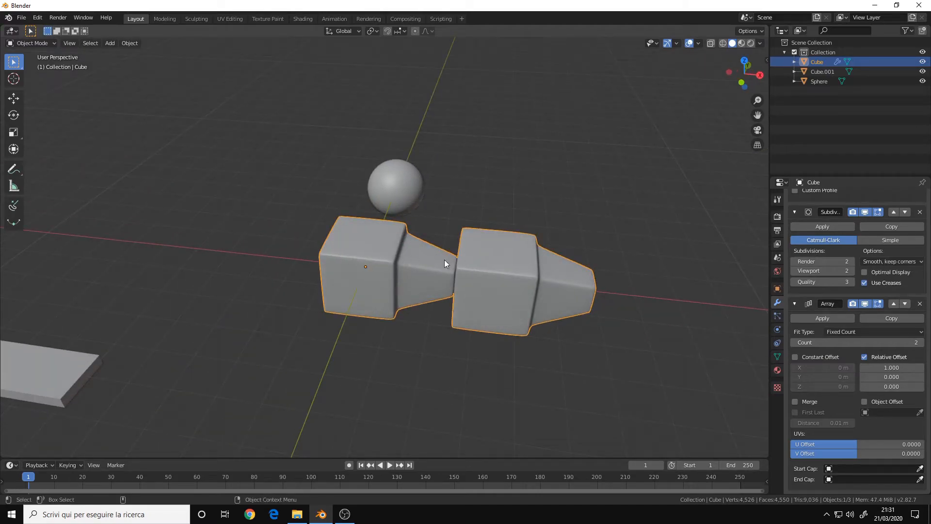
middle_click_drag(427, 259, 391, 247, "shift")
left_click_drag(914, 340, 926, 341)
Set the Array modifier's relative offset X factor to 1.8.
scroll(659, 298, "down", 2)
middle_click_drag(567, 299, 565, 298, "shift")
left_click_drag(891, 367, 911, 367)
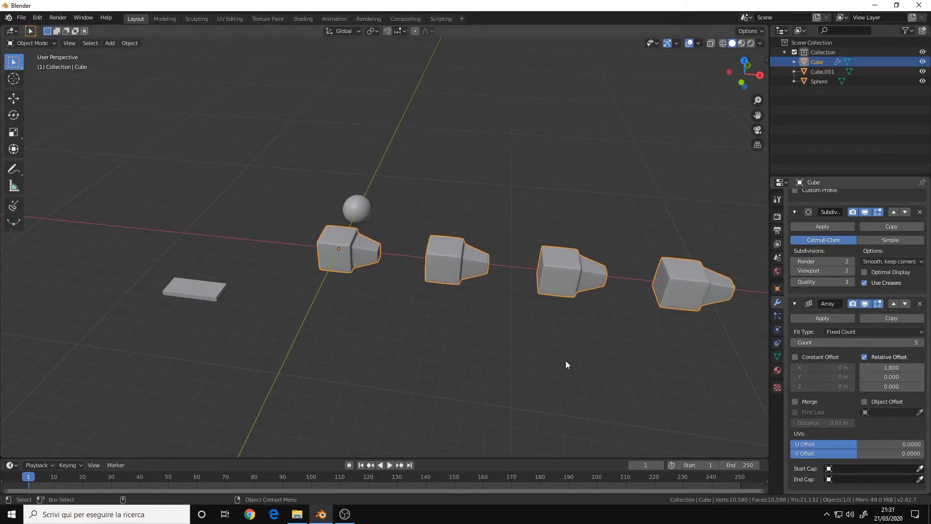
Select the flat plate object and frame it in the view.
middle_click_drag(508, 280, 470, 283)
scroll(455, 281, "up", 3)
scroll(530, 273, "up", 2)
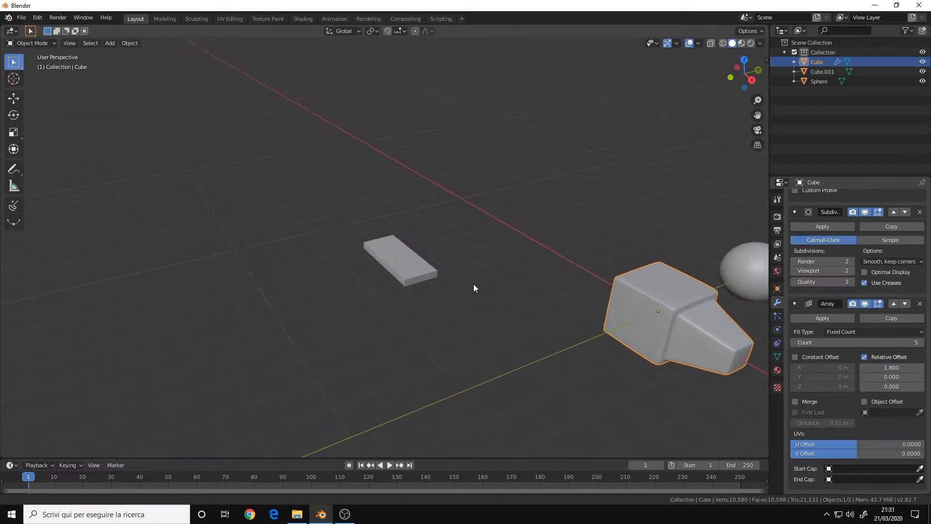
scroll(470, 284, "up", 1)
left_click(578, 274)
middle_click_drag(552, 268, 531, 265, "shift")
scroll(590, 245, "down", 3)
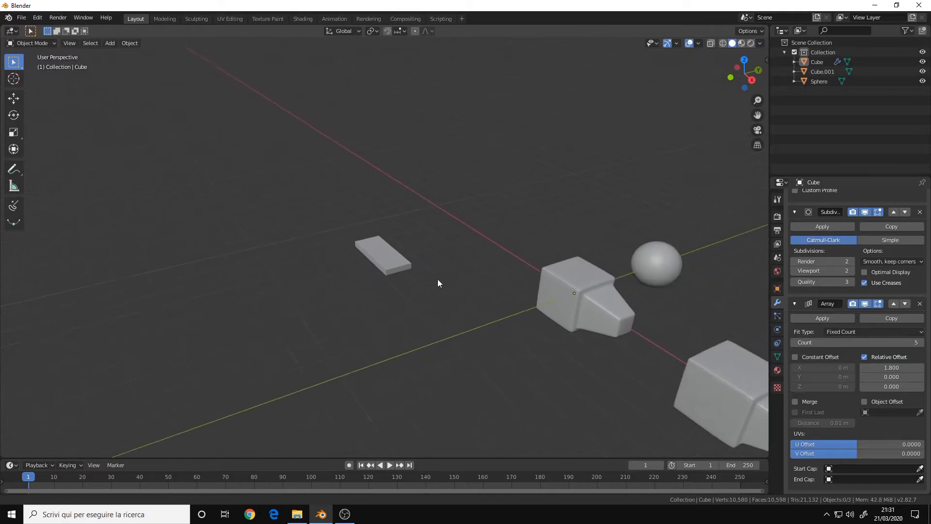
middle_click_drag(440, 278, 424, 278)
middle_click_drag(589, 284, 388, 279, "shift")
middle_click_drag(452, 278, 392, 275, "shift")
scroll(440, 285, "up", 3)
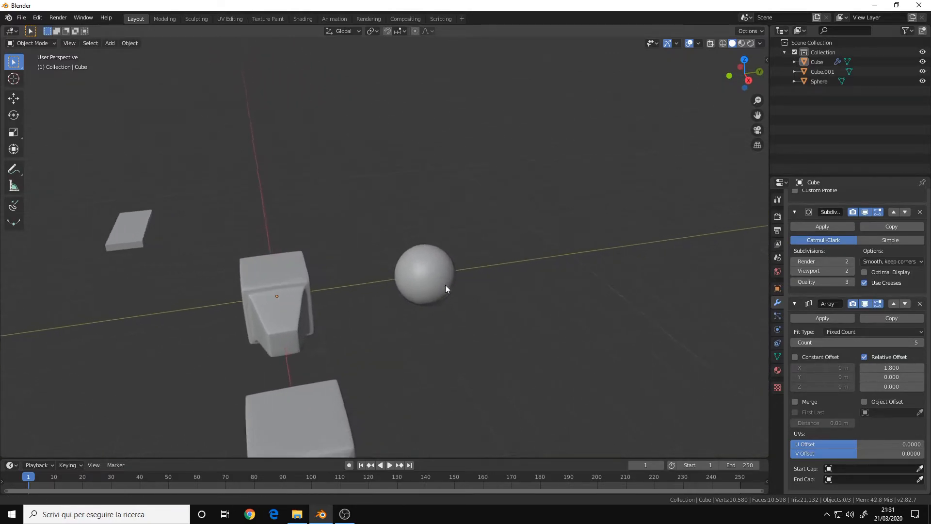
left_click(118, 224)
key("KP_Decimal")
Add a Bevel modifier to the flat plate.
scroll(250, 243, "down", 4)
middle_click_drag(292, 267, 417, 299)
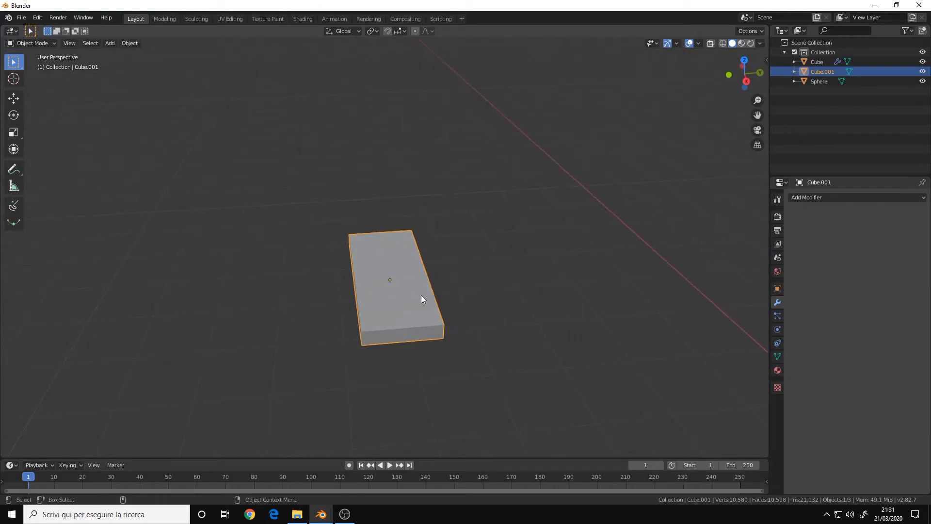
scroll(513, 222, "down", 3)
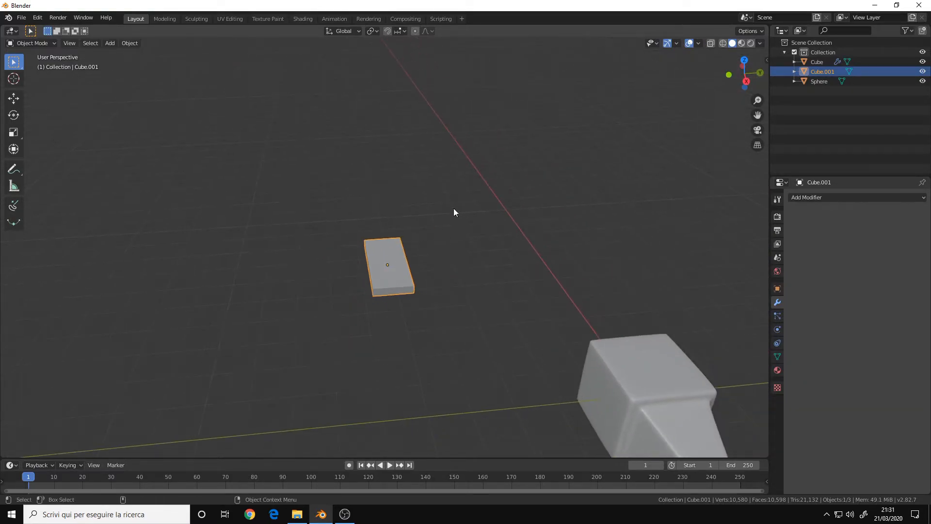
middle_click_drag(463, 272, 490, 265)
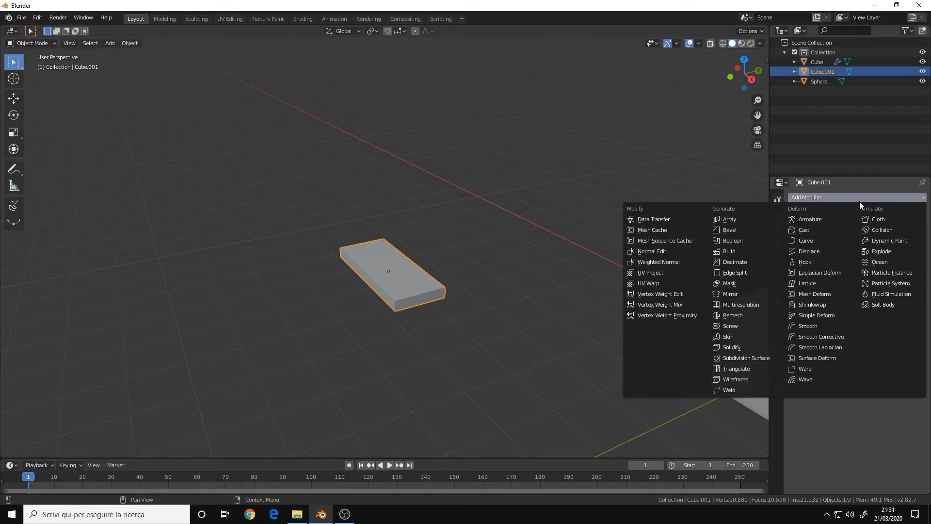
left_click(743, 232)
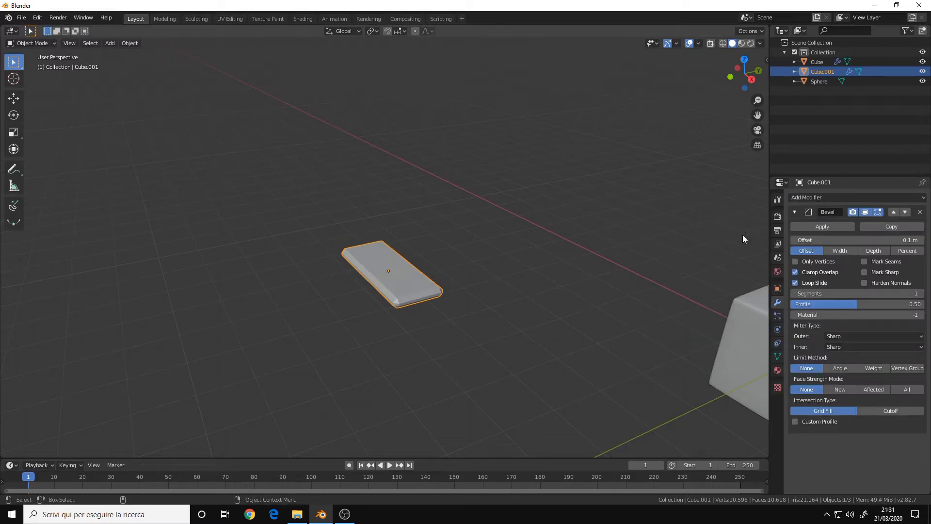
Raise the plate's Bevel modifier segments to 4.
middle_click_drag(437, 291, 486, 239)
scroll(537, 263, "up", 3)
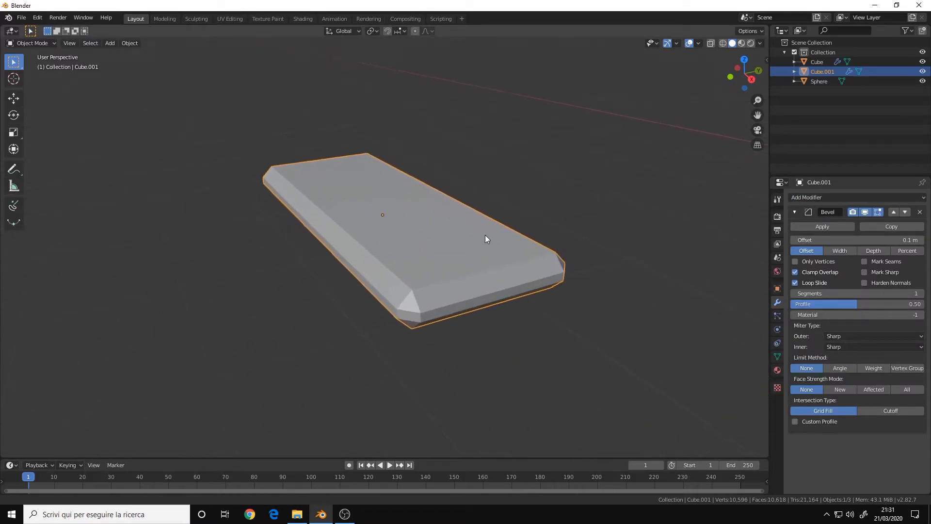
middle_click_drag(468, 279, 435, 266)
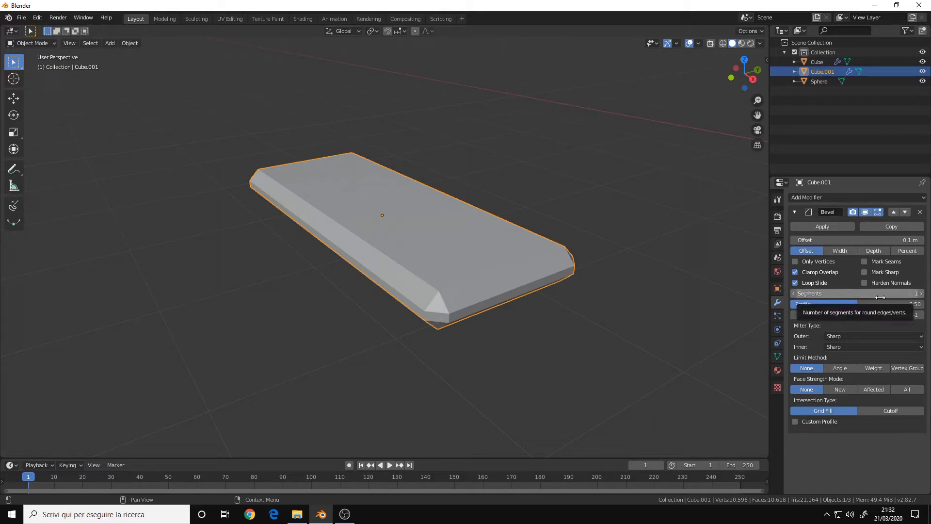
left_click(921, 293)
left_click(921, 293)
left_click(921, 294)
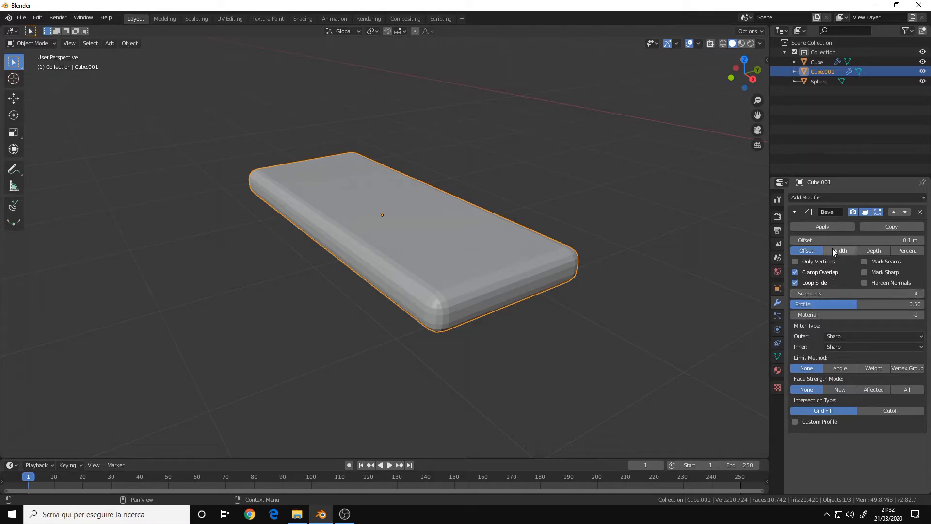
Set the plate's Bevel offset to about 0.049 m.
left_click(854, 240)
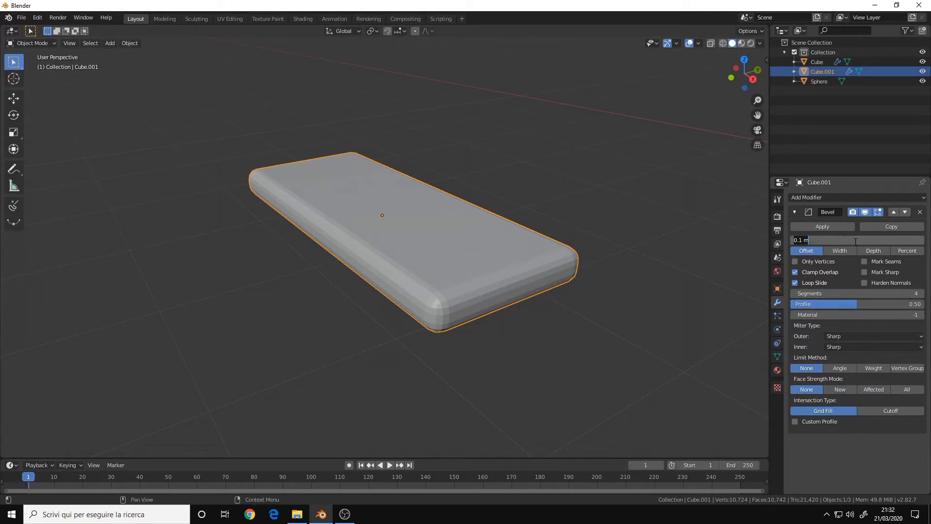
left_click(848, 272)
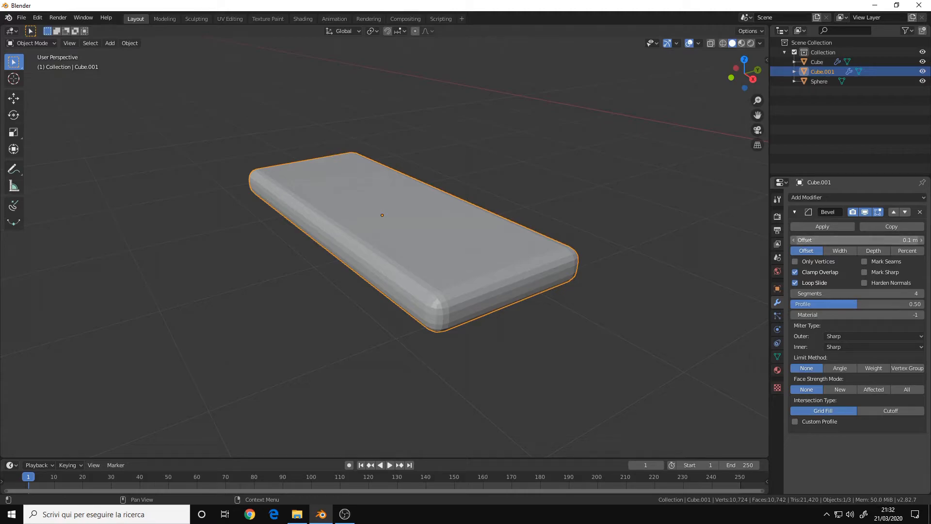
mouse_move(854, 239)
left_mouse_down()
mouse_move(824, 240)
mouse_move(863, 240)
mouse_move(821, 240)
mouse_move(862, 240)
left_mouse_up()
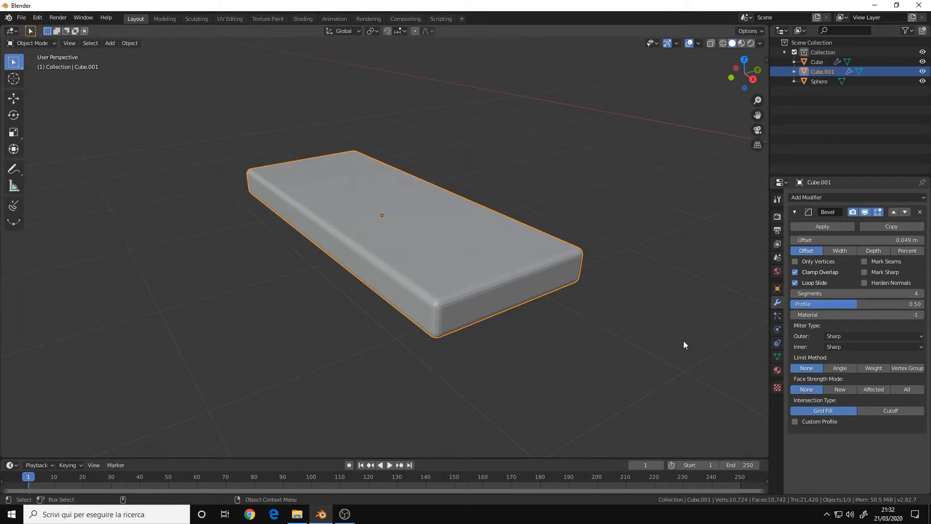
Add an Array modifier to the bevelled plate.
left_click(859, 196)
left_click(734, 221)
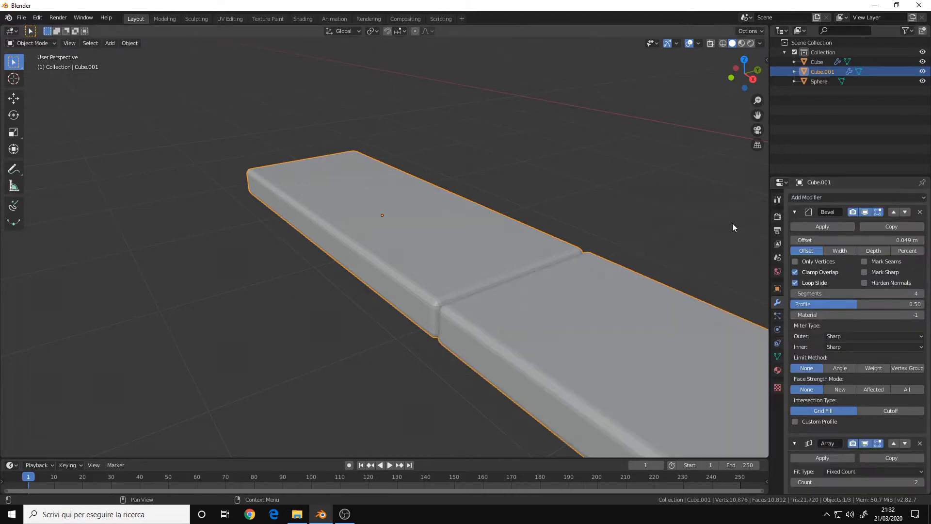
scroll(642, 303, "down", 5)
middle_click_drag(549, 309, 685, 324)
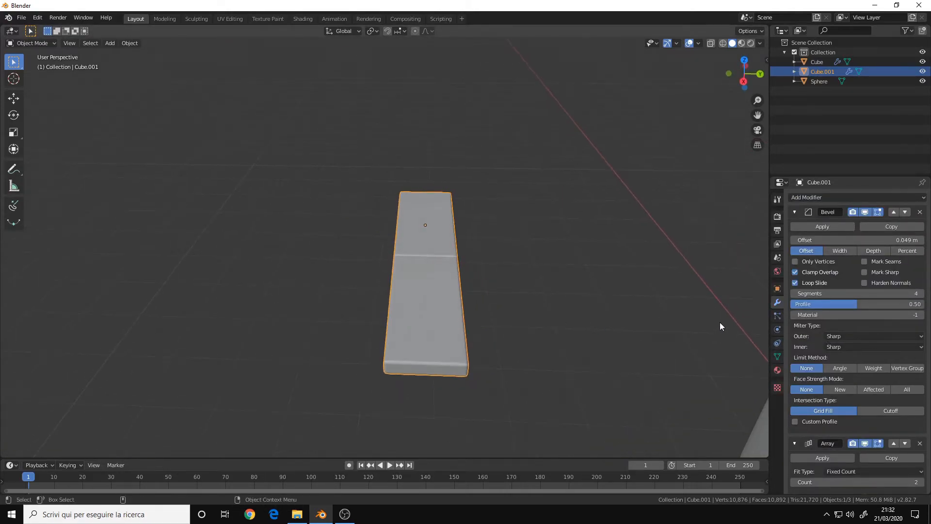
scroll(888, 335, "down", 6)
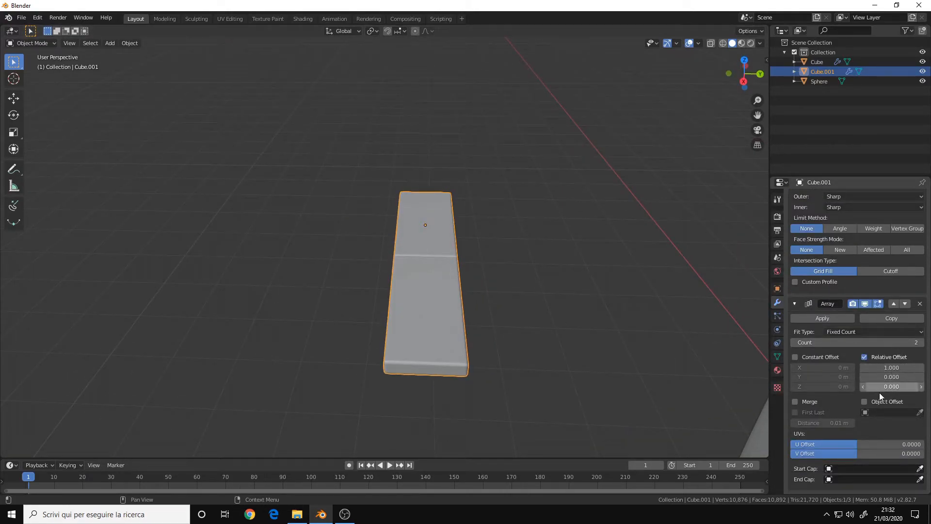
left_click(921, 343)
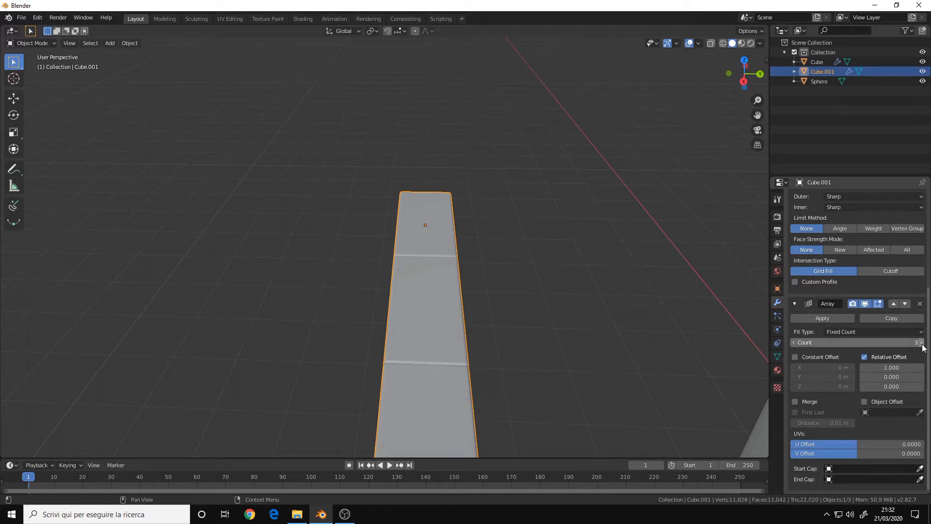
left_click(793, 342)
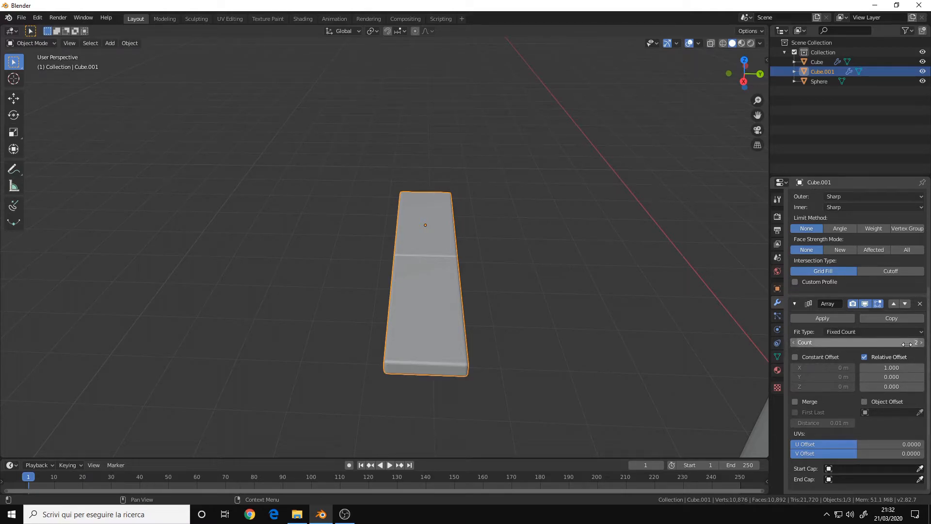
middle_click_drag(511, 316, 461, 284)
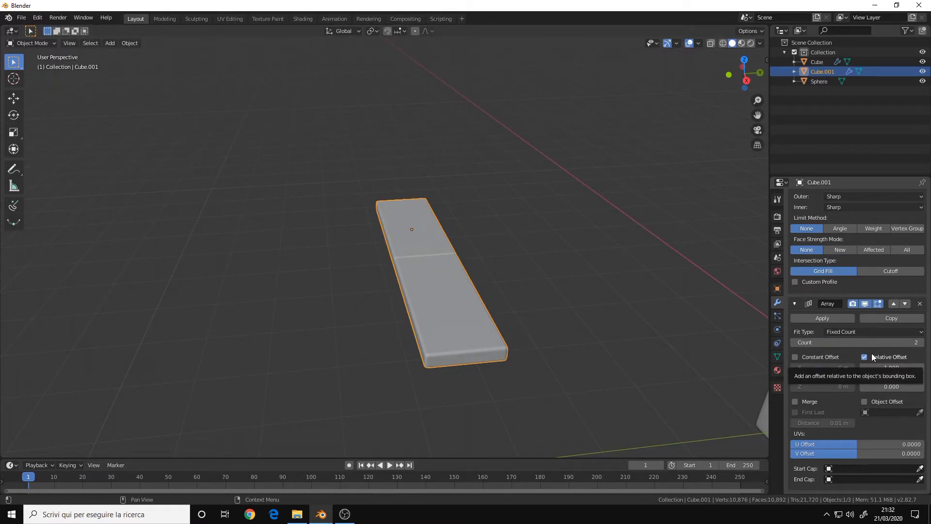
middle_click_drag(368, 243, 476, 287)
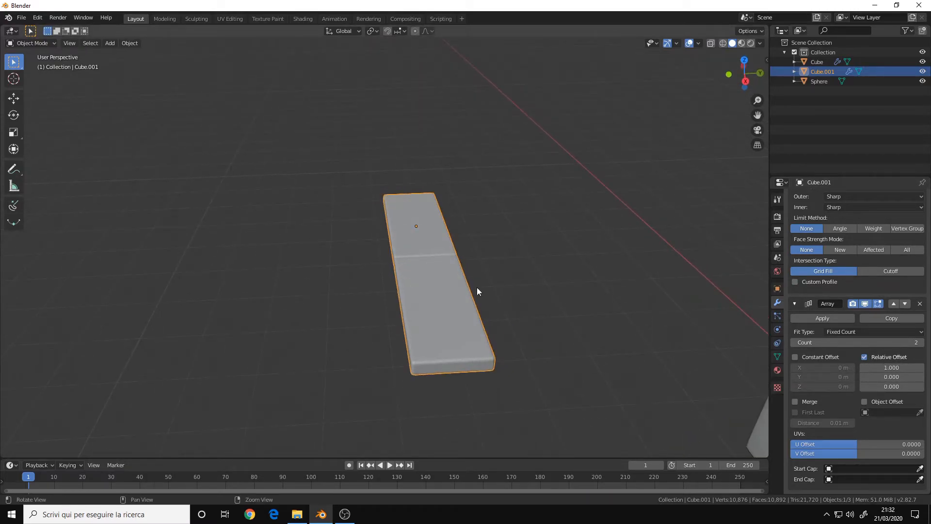
Set the Array's relative offset to X 0 and Y 1.
left_click(892, 369)
type("0")
key("Return")
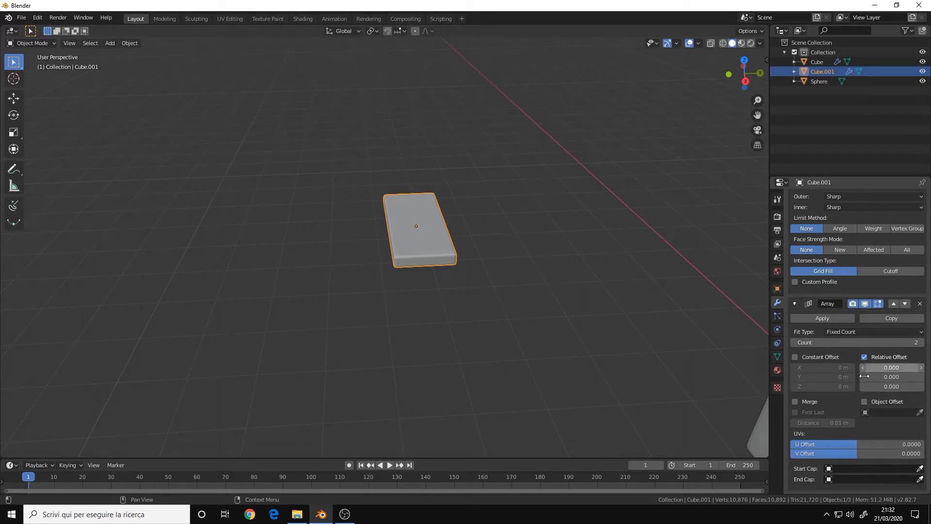
scroll(879, 390, "up", 3)
scroll(880, 389, "down", 3)
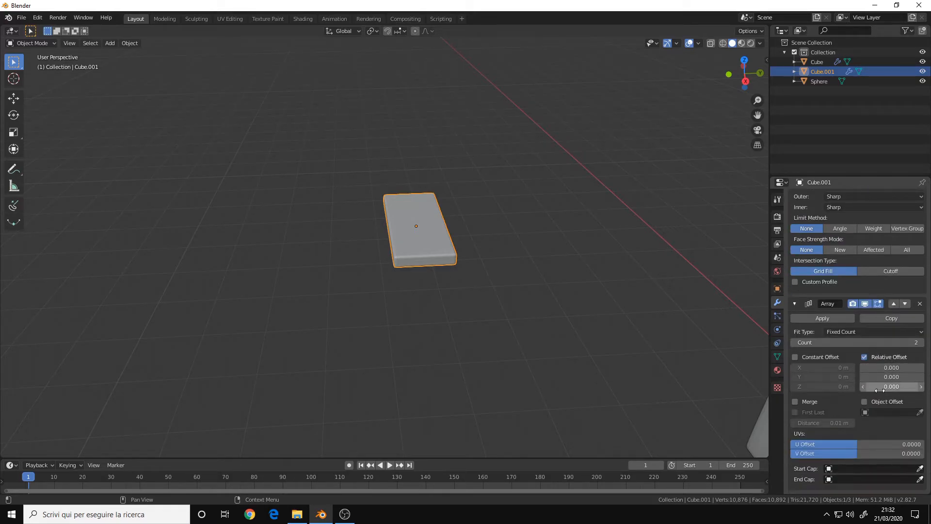
left_click(892, 377)
type("1")
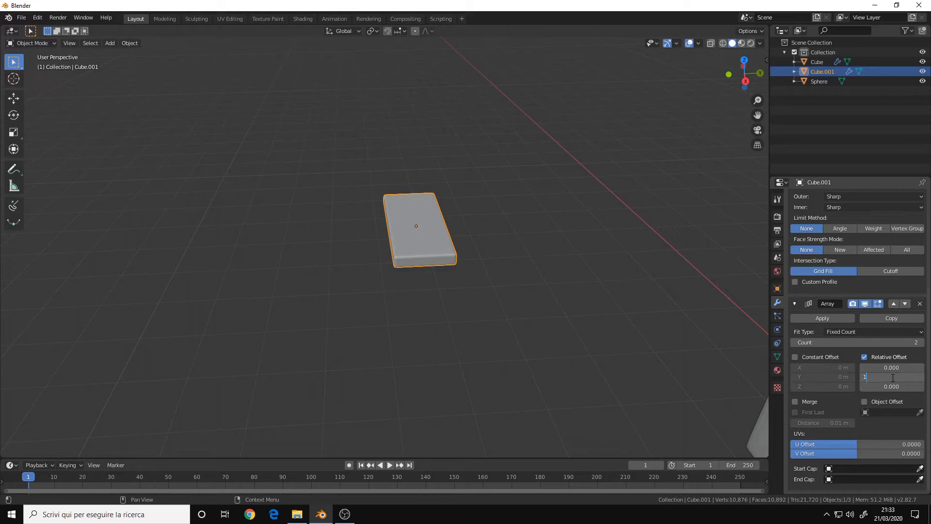
key("Return")
Try a relative Z offset of 1.5 on the Array.
middle_click_drag(546, 241, 493, 262, "shift")
left_click_drag(887, 387, 924, 387)
middle_click_drag(373, 245, 484, 250)
scroll(484, 251, "up", 3)
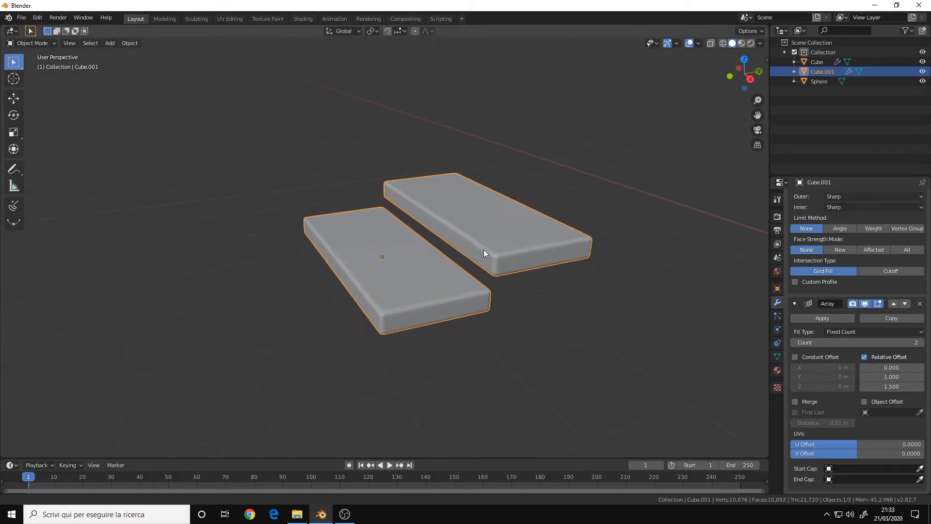
Set the Array's relative Z offset to 1 so the copies step upward.
left_click(905, 388)
type("1")
key("Return")
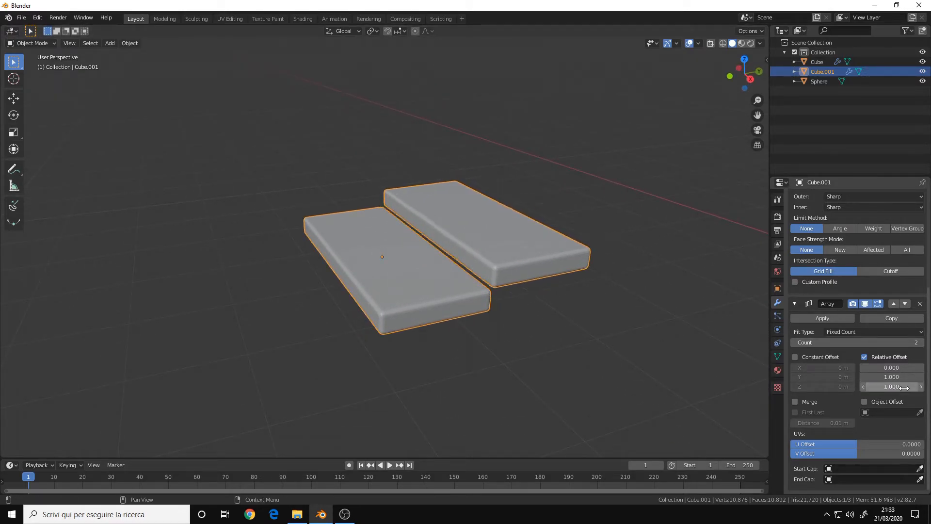
Try a relative Y offset of 1.2, then return it to 1.
middle_click_drag(497, 293, 439, 275)
left_click(866, 377)
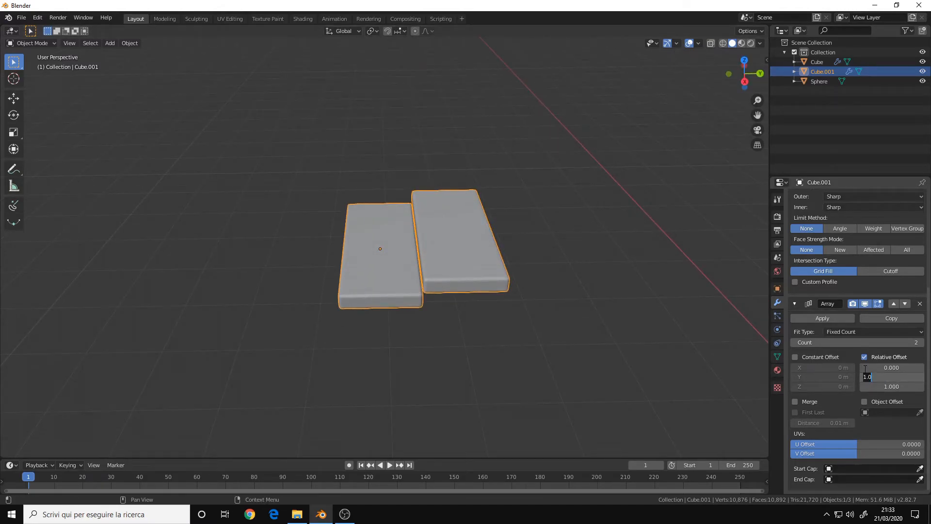
key("BackSpace")
type("2")
key("Return")
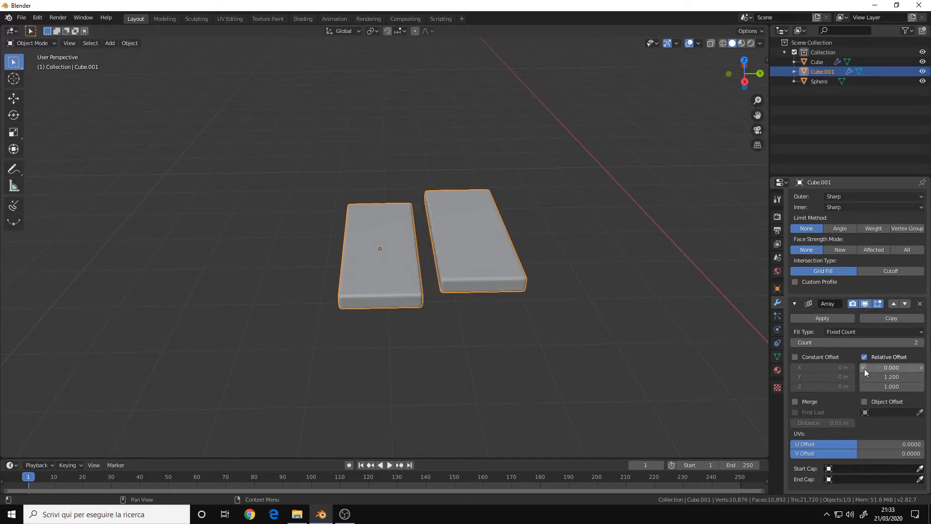
left_click(890, 376)
type("1")
key("Return")
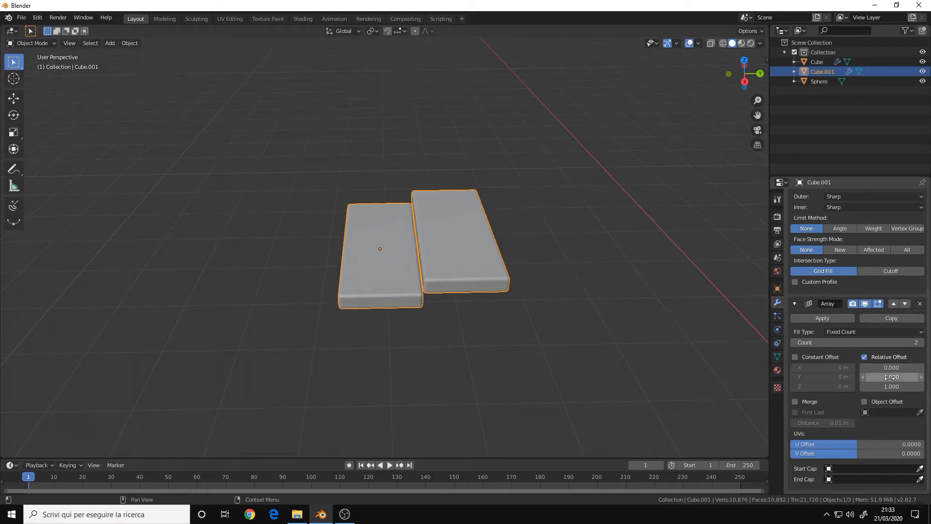
Raise the Array count to 16 to build a staircase of plates.
left_click(920, 342)
left_click(920, 342)
left_click(921, 342)
left_click(921, 343)
left_click(920, 342)
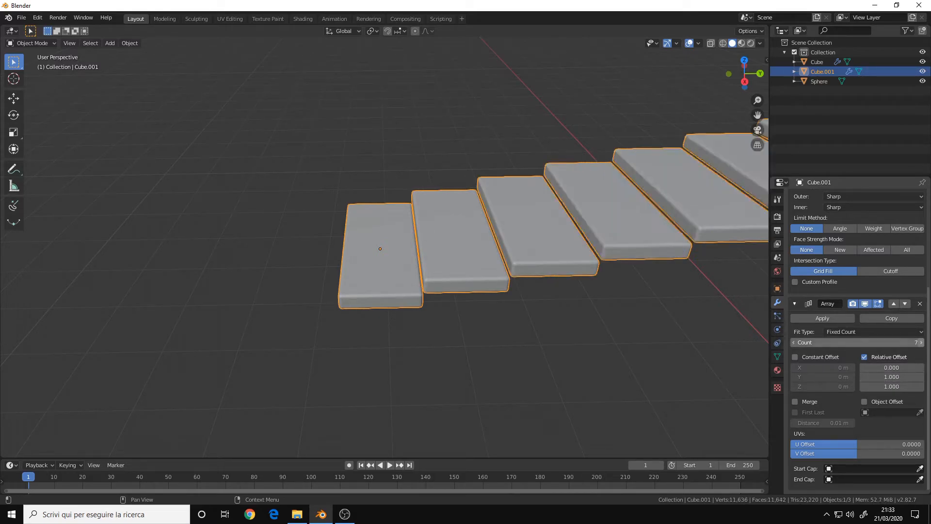
left_click(921, 343)
left_click(920, 342)
left_click(921, 343)
scroll(357, 279, "down", 7)
middle_click_drag(487, 263, 483, 295)
scroll(531, 273, "up", 3)
scroll(531, 272, "up", 2)
scroll(624, 289, "down", 6)
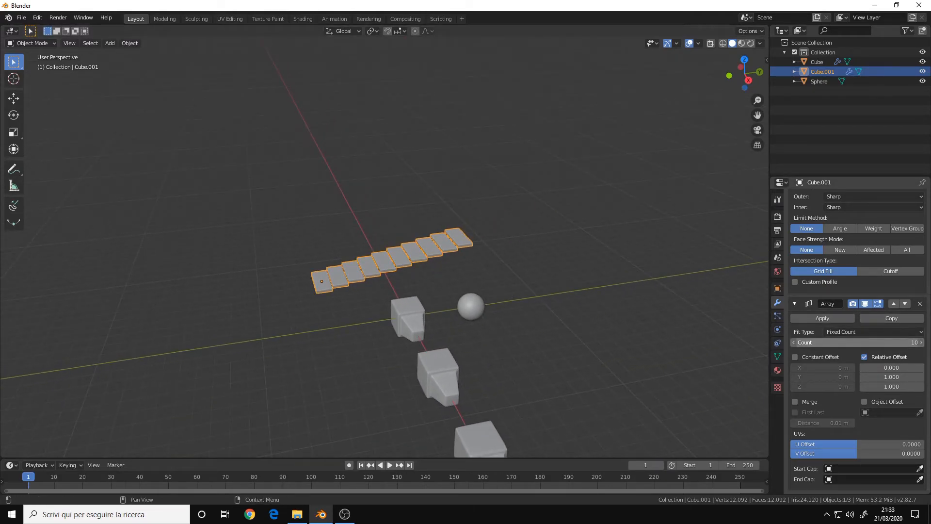
left_click(921, 343)
left_click(921, 342)
left_click(921, 342)
left_click(921, 342)
left_click(921, 342)
left_click(921, 342)
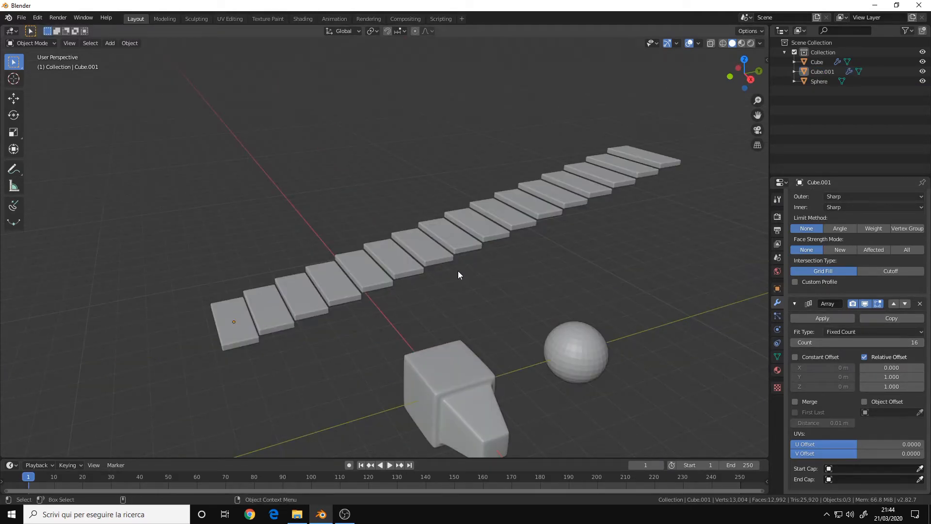
Reselect the staircase plate and inspect its modifier stack.
middle_click_drag(466, 230, 463, 240)
mouse_move(398, 296)
middle_mouse_down()
mouse_move(389, 291)
mouse_move(404, 291)
middle_mouse_up()
middle_click_drag(454, 265, 480, 246)
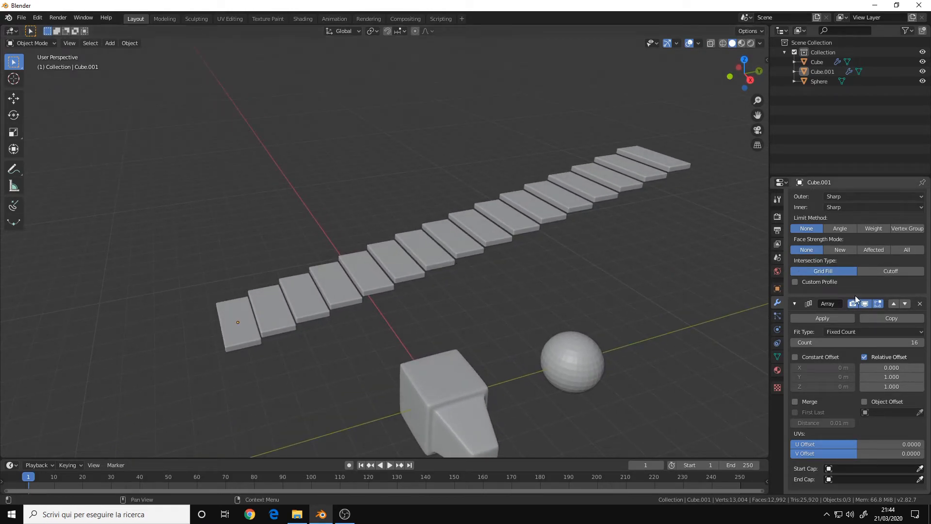
scroll(856, 312, "up", 6)
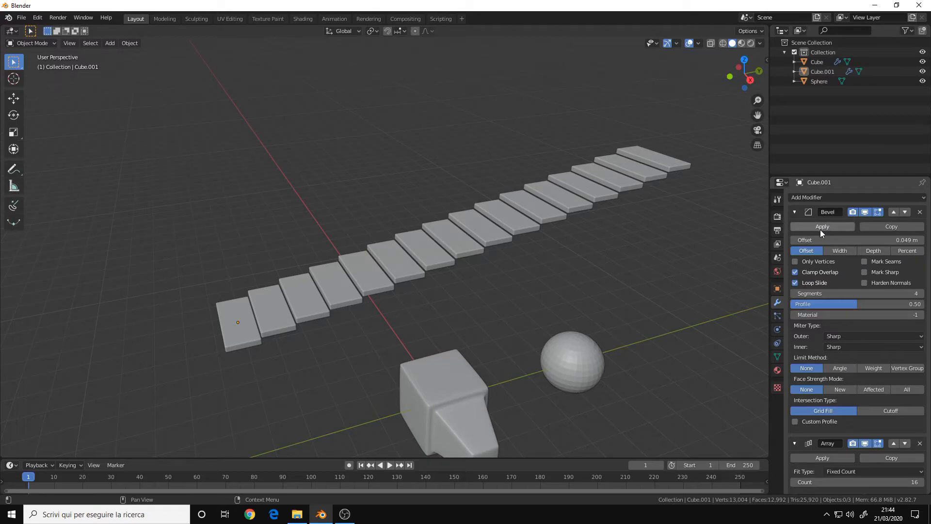
left_click(554, 214)
scroll(547, 267, "up", 2)
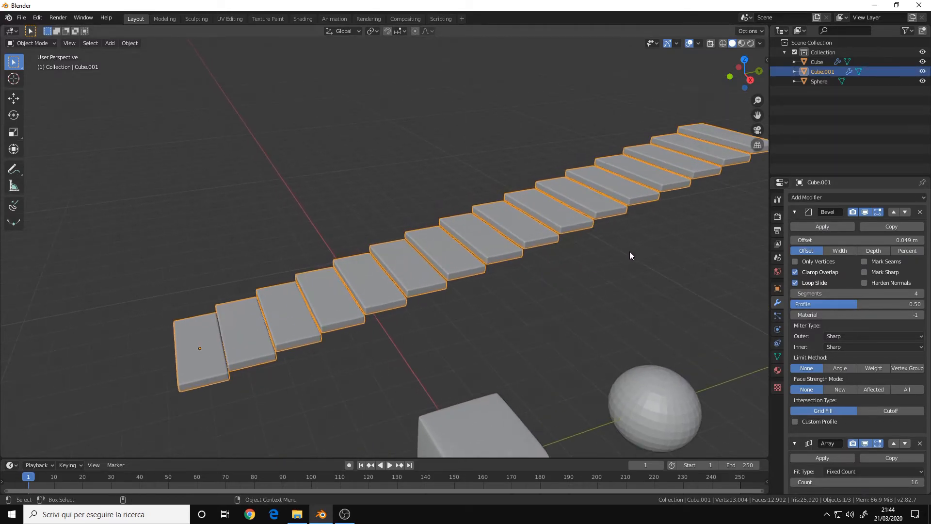
scroll(558, 208, "down", 2)
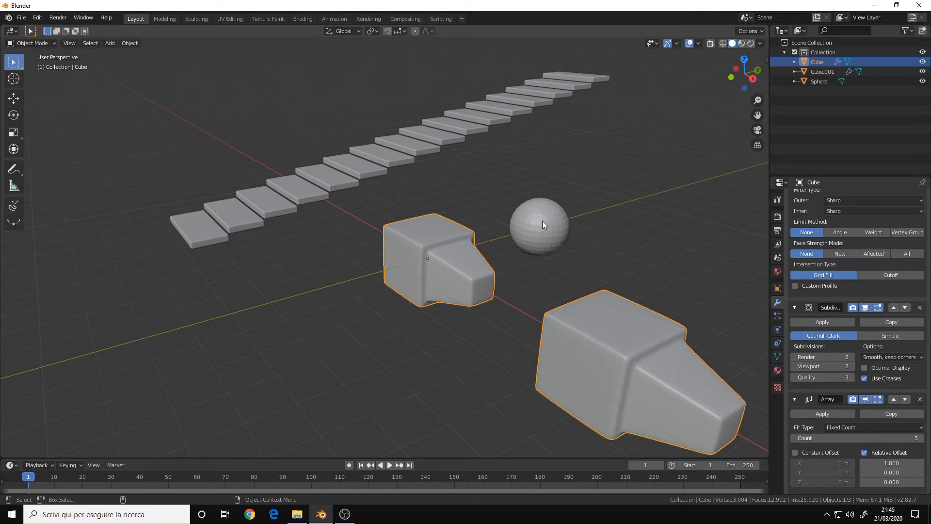
Open the FBX export dialog, review its Geometry options including Apply Modifiers, and close it.
left_click(22, 18)
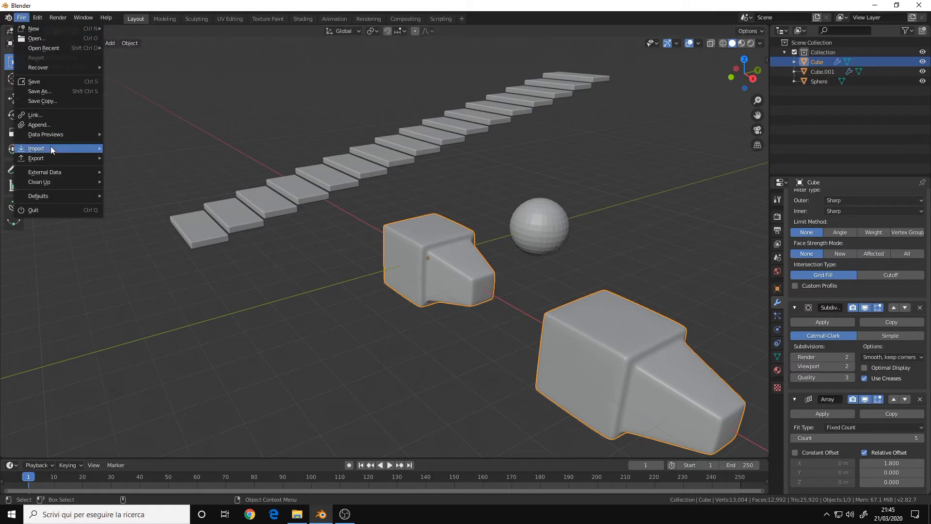
mouse_move(51, 159)
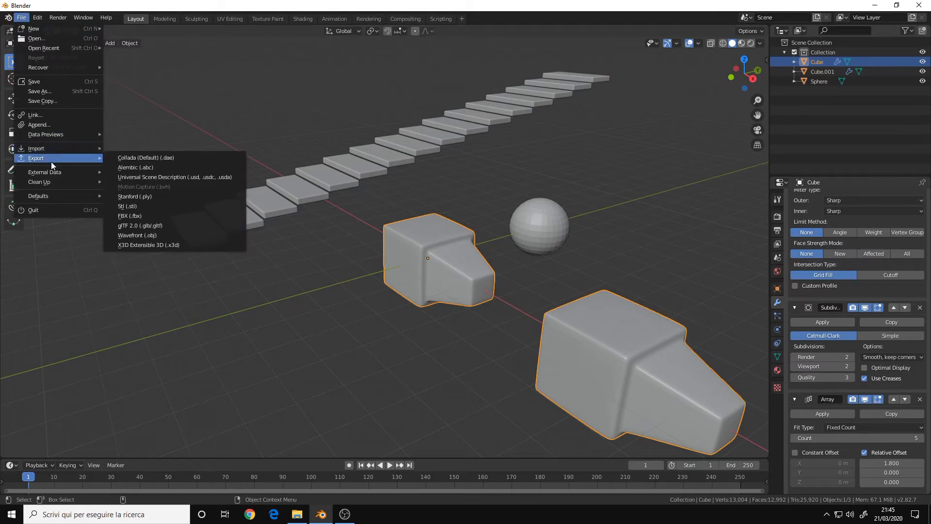
left_click(141, 216)
scroll(669, 295, "down", 2)
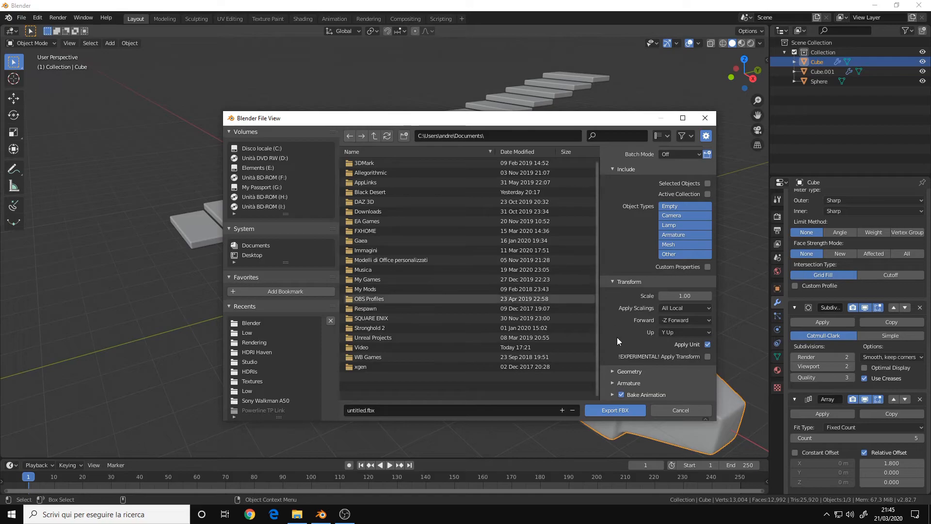
left_click(628, 371)
scroll(627, 371, "down", 3)
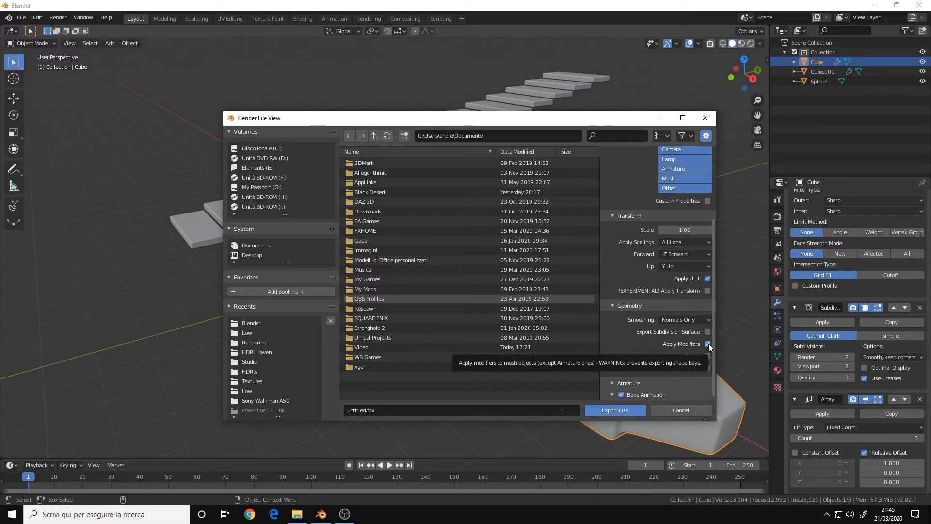
scroll(638, 350, "up", 5)
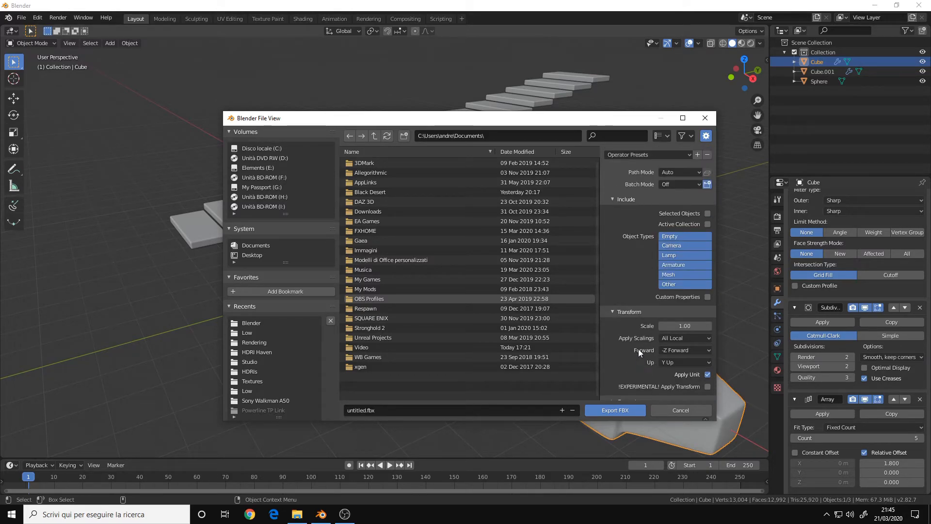
left_click(705, 118)
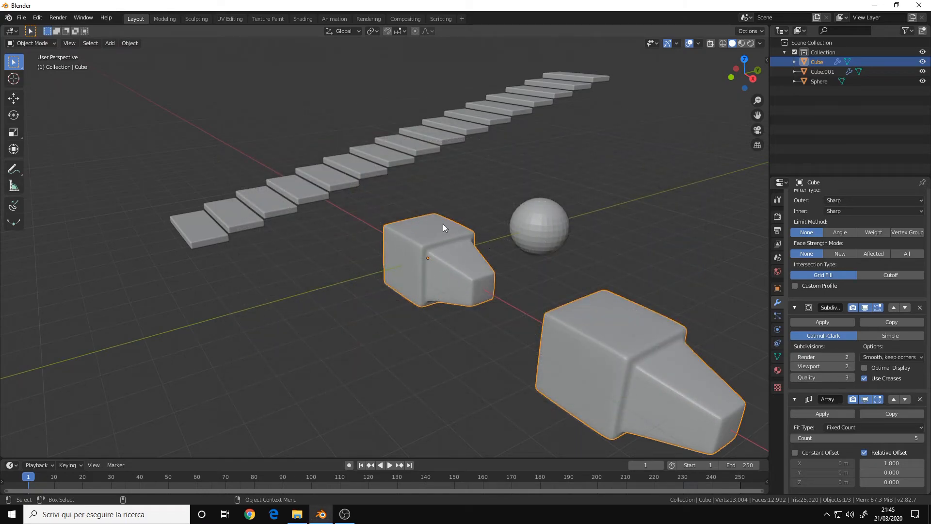
Select the sphere and frame it in the view.
middle_click_drag(421, 222, 265, 307)
left_click(484, 311)
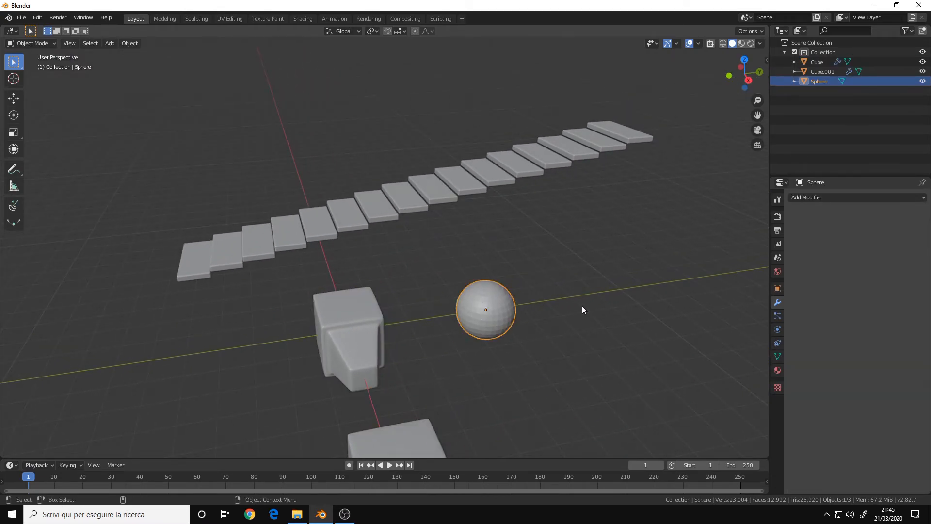
key("KP_Decimal")
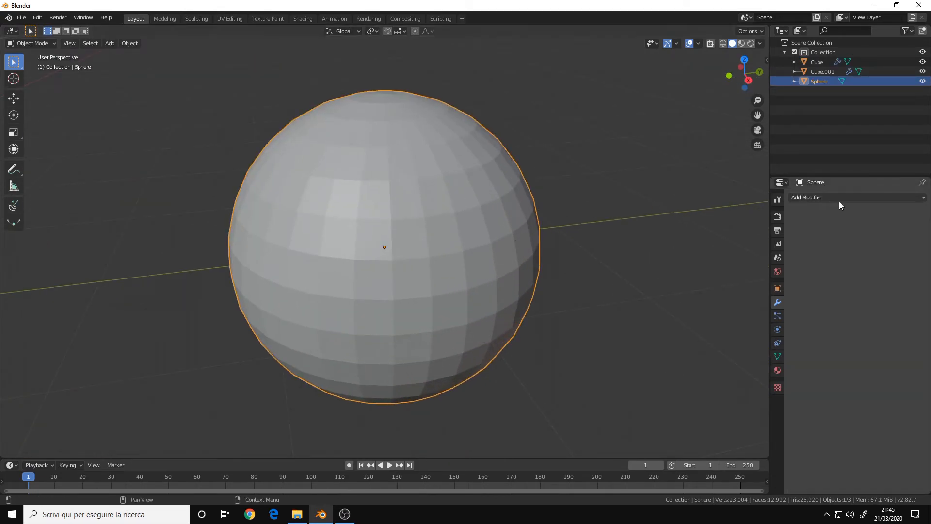
left_click(839, 198)
left_click(826, 198)
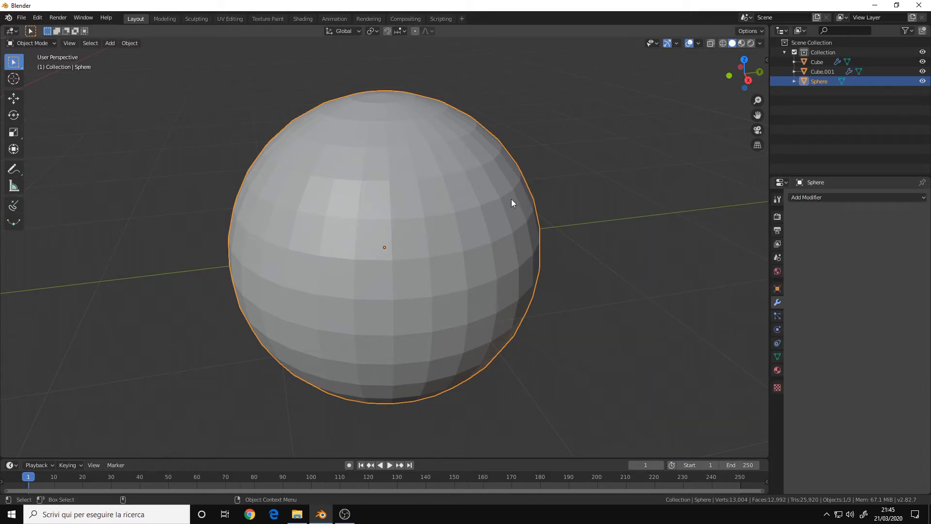
scroll(511, 202, "down", 3)
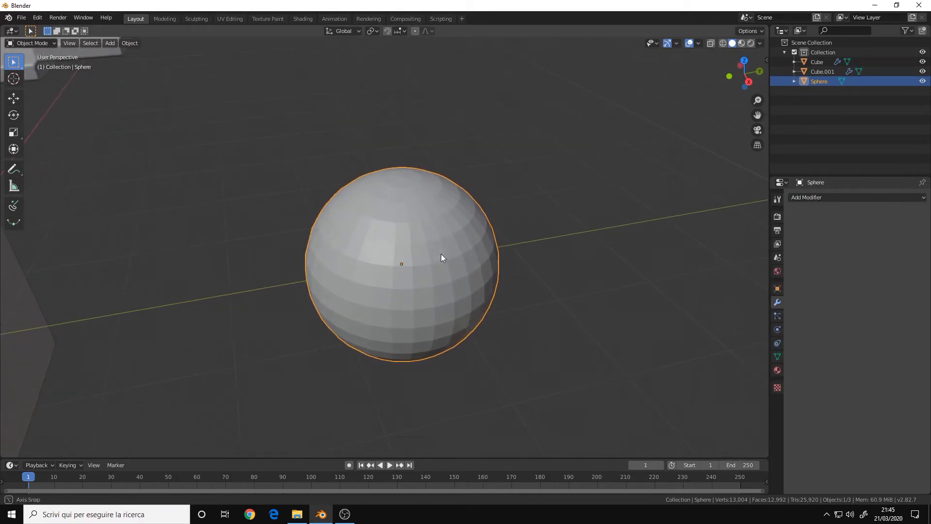
Add a Build modifier to the sphere.
left_click(825, 197)
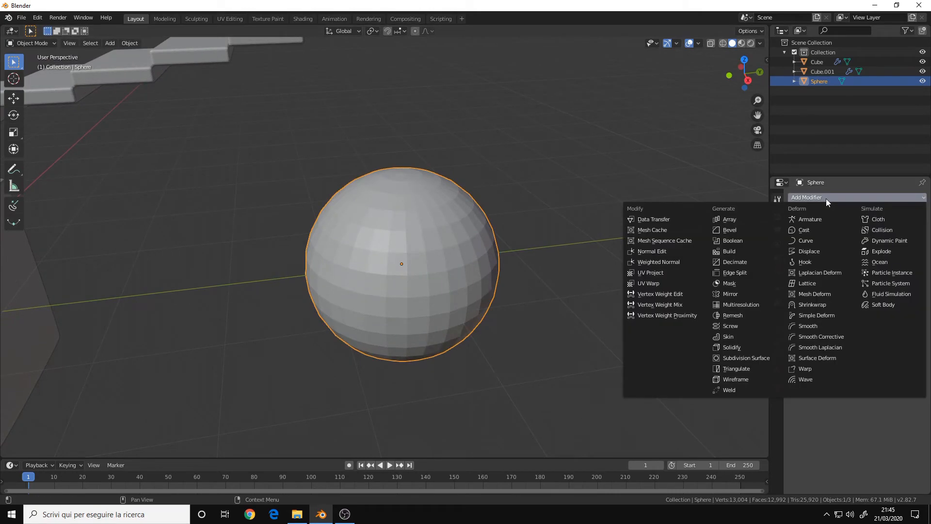
left_click(732, 251)
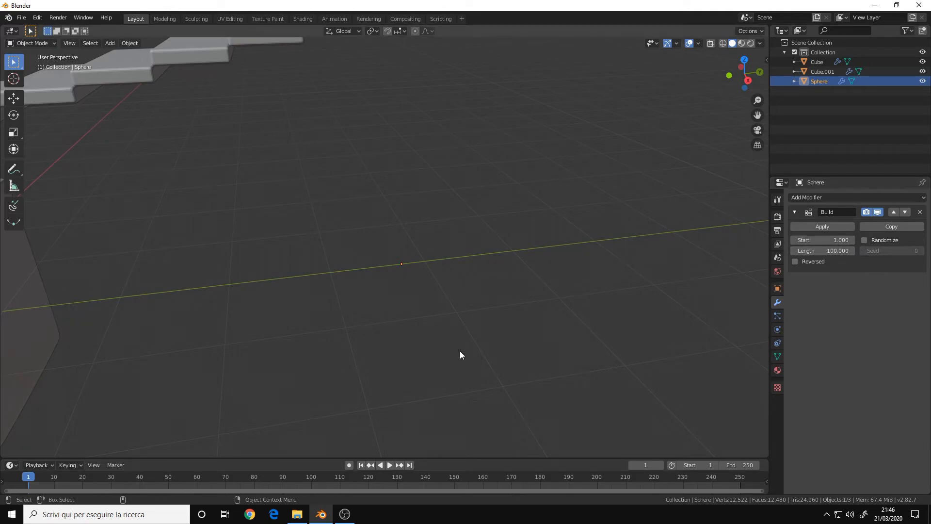
Play the timeline animation and orbit around the sphere to watch the Build effect.
left_click(387, 464)
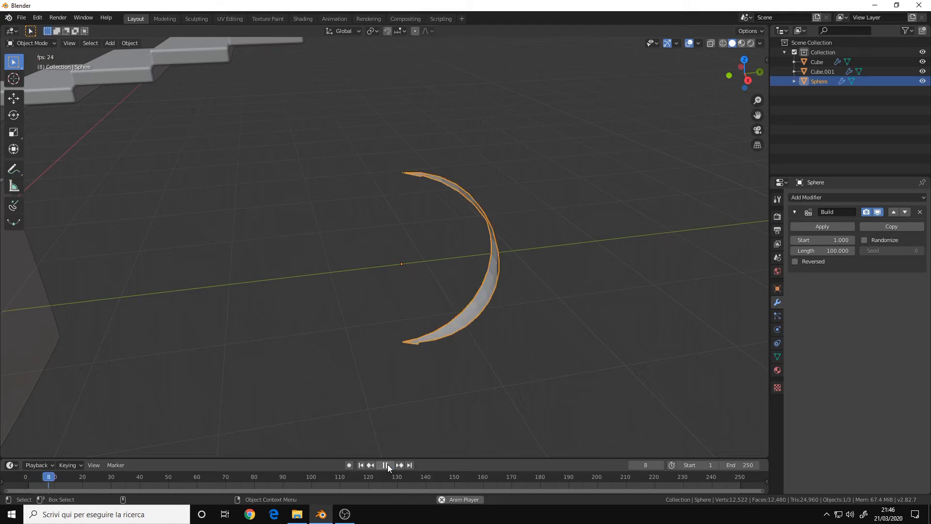
middle_click_drag(409, 275, 503, 295)
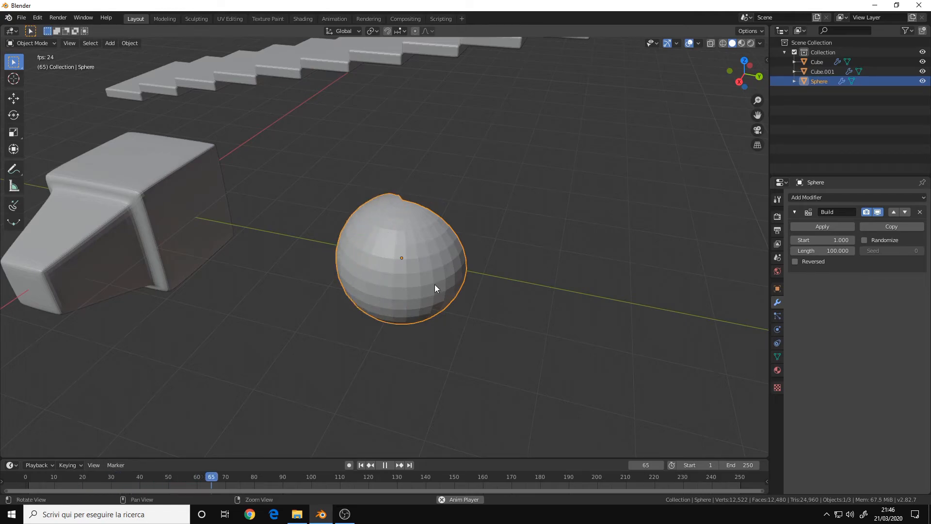
middle_click_drag(434, 286, 362, 283)
middle_click_drag(434, 260, 362, 253)
left_click(361, 464)
mouse_move(428, 291)
middle_mouse_down()
mouse_move(329, 270)
mouse_move(427, 291)
middle_mouse_up()
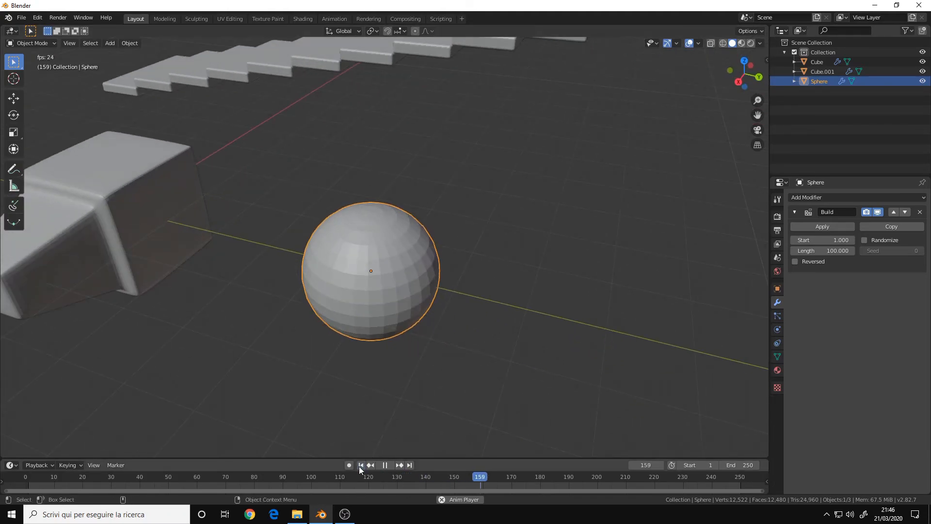
Enable Randomize in the Build modifier and replay the animation from the first frame.
left_click(360, 465)
left_click(874, 241)
middle_click_drag(415, 328, 429, 424)
left_click(361, 464)
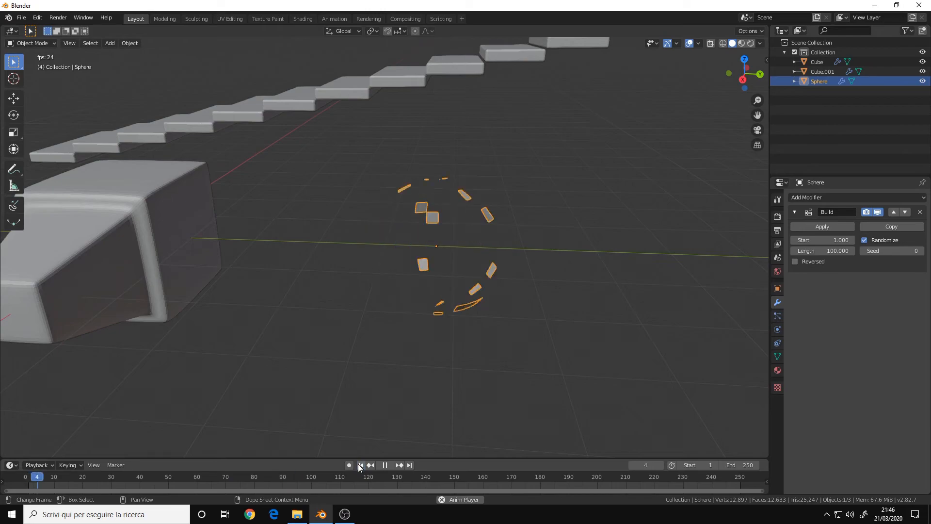
middle_click_drag(479, 275, 449, 280)
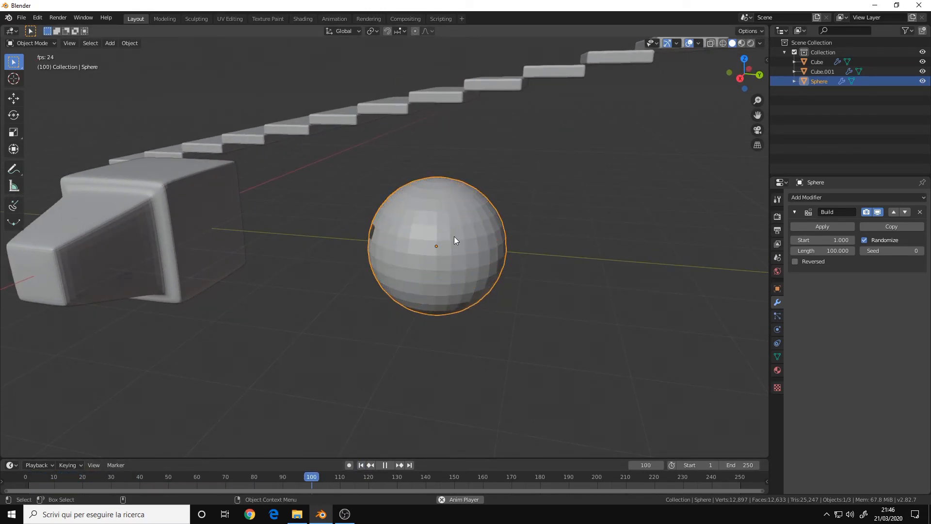
left_click(385, 464)
left_click(361, 464)
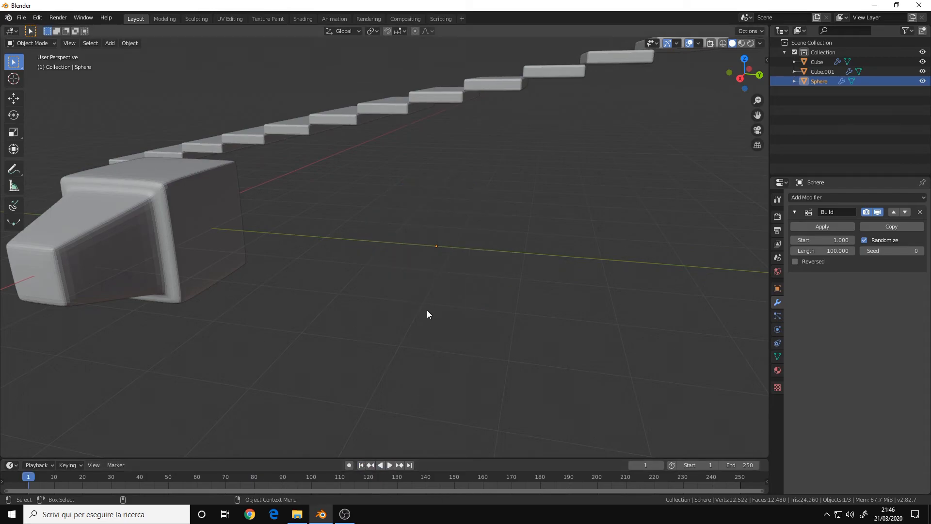
Hide the Build modifier in the viewport and subdivide all of the sphere's faces in Edit Mode.
left_click(877, 211)
key("KP_Decimal")
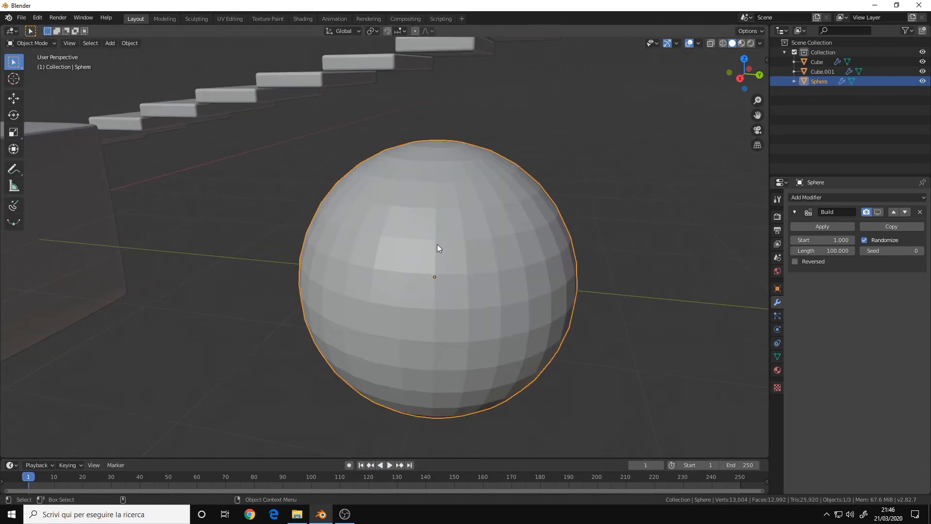
key("Tab")
right_click(461, 210)
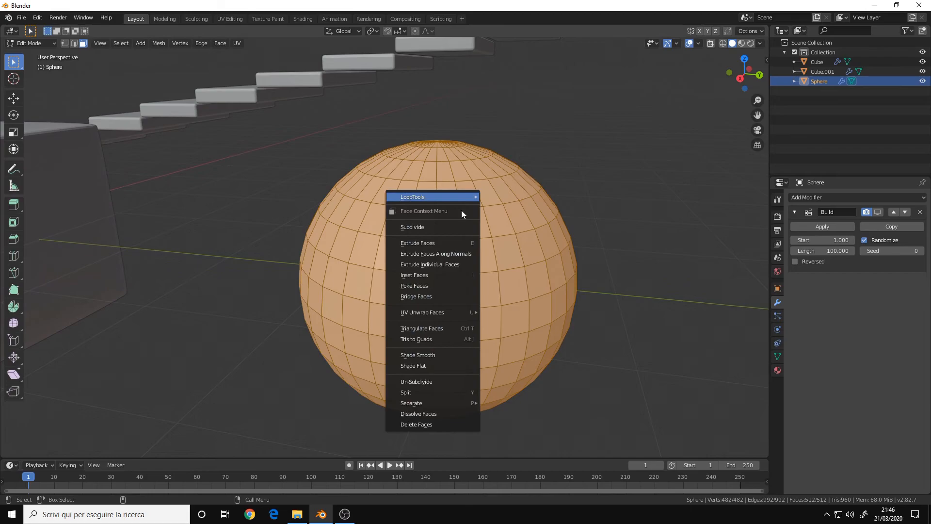
left_click(453, 226)
key("Tab")
Show the Build modifier in the viewport again and play the animation, pausing at frame 55.
scroll(483, 244, "down", 4)
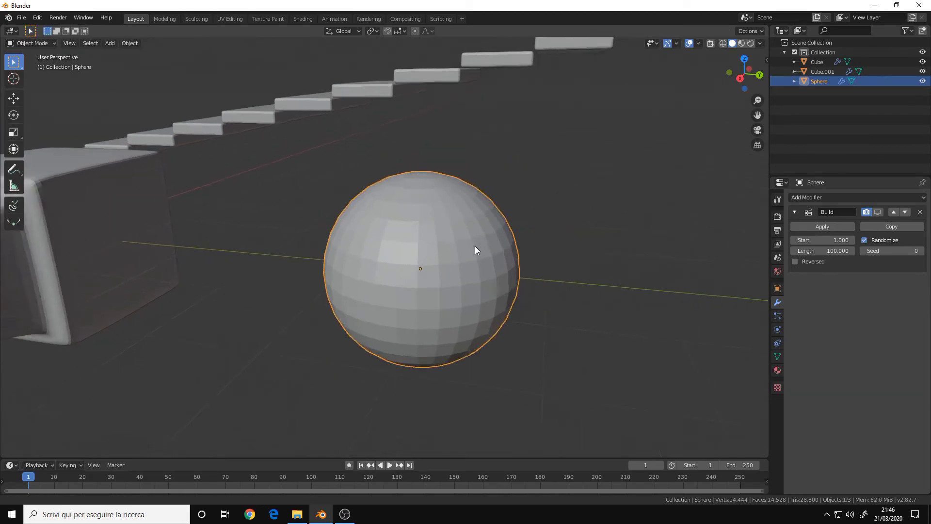
left_click(877, 212)
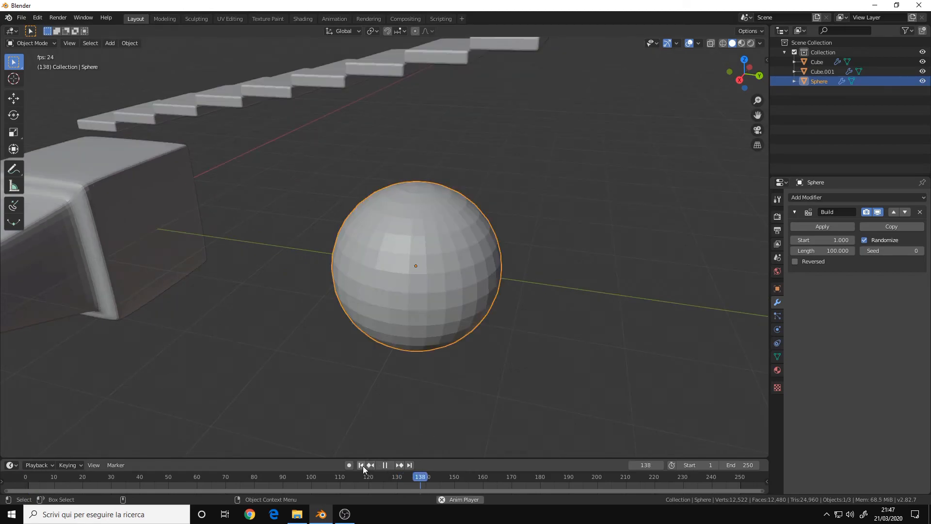
left_click(360, 465)
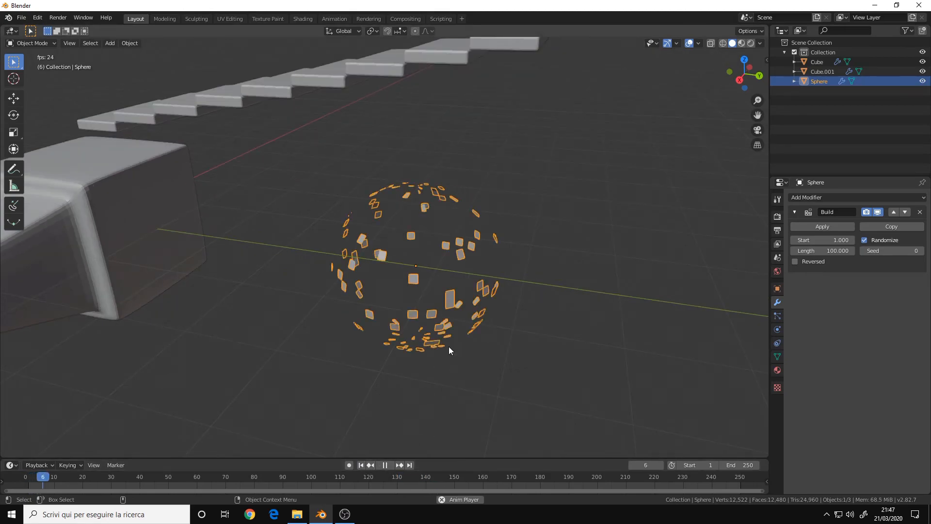
middle_click_drag(423, 234, 394, 242)
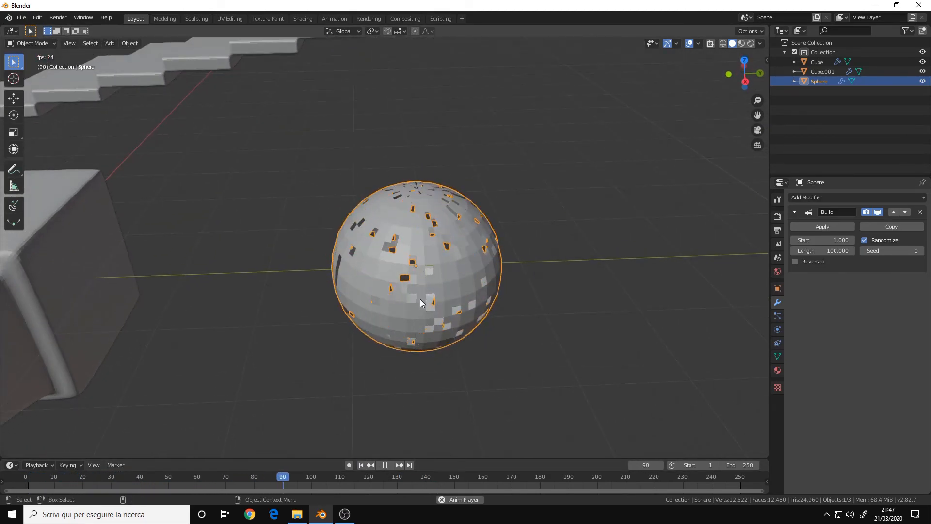
left_click(384, 464)
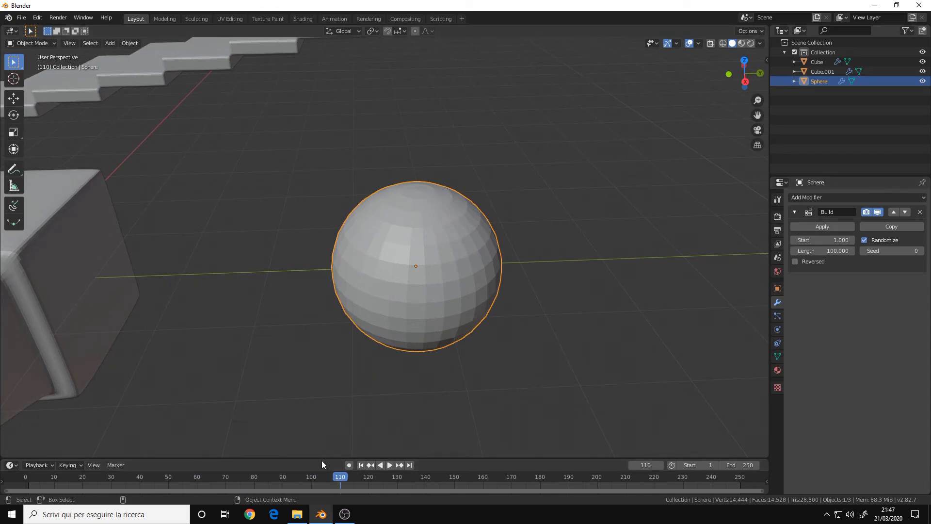
left_click(360, 465)
left_click(388, 464)
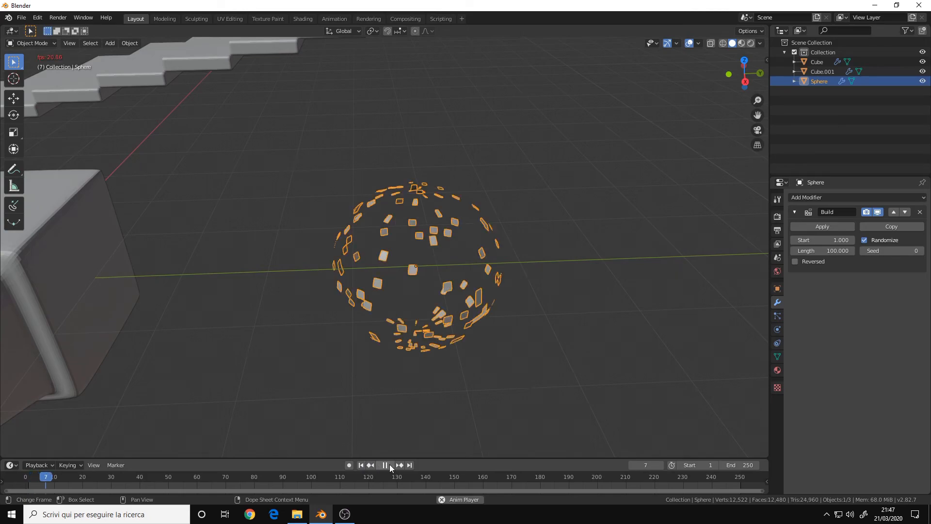
left_click(388, 464)
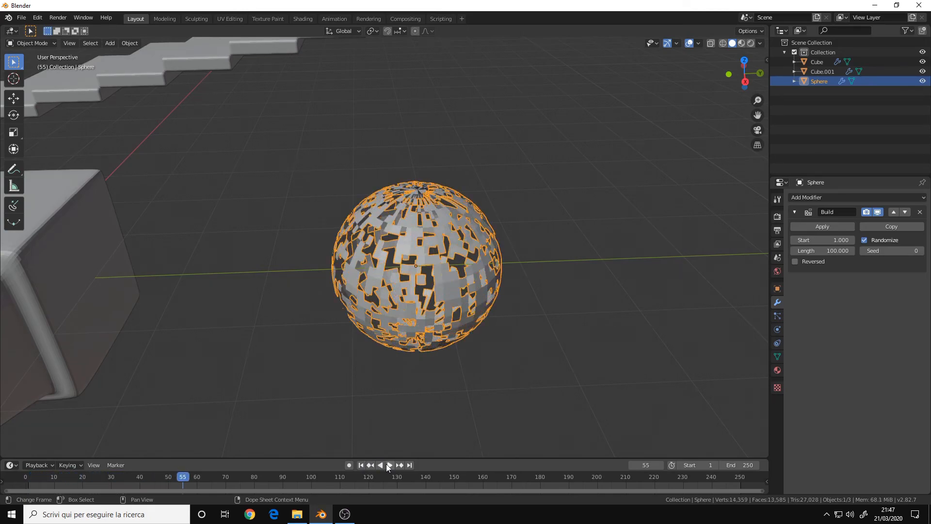
middle_click_drag(484, 194, 572, 271)
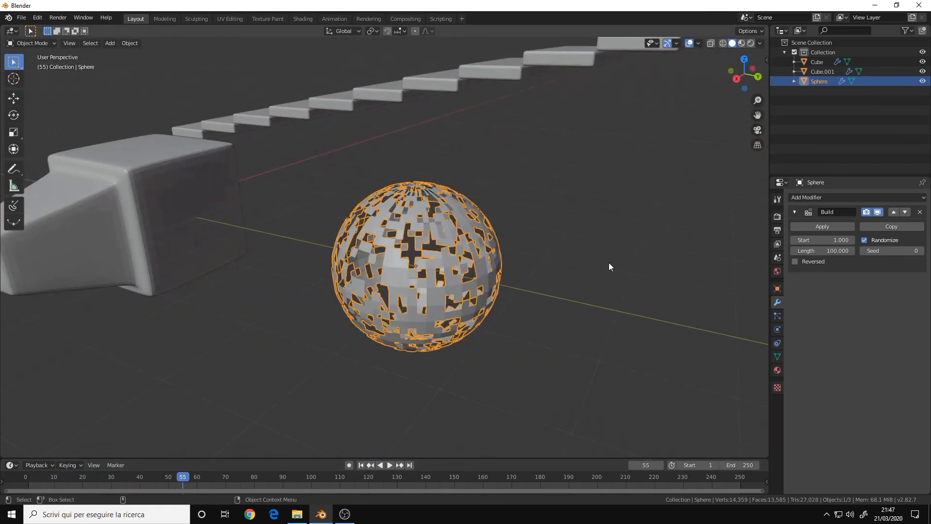
Apply the Build modifier to the sphere at frame 55.
left_click(819, 227)
scroll(504, 260, "down", 3)
left_click(502, 260)
Reselect the sphere and move it up away from the grid center.
left_click(421, 245)
middle_click_drag(421, 245, 394, 281)
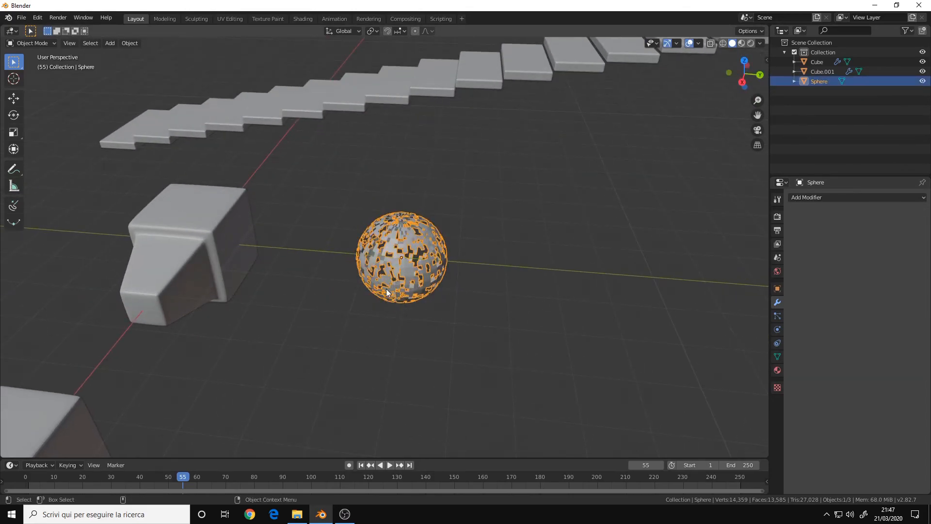
scroll(505, 269, "up", 5)
scroll(532, 277, "down", 4)
key("g")
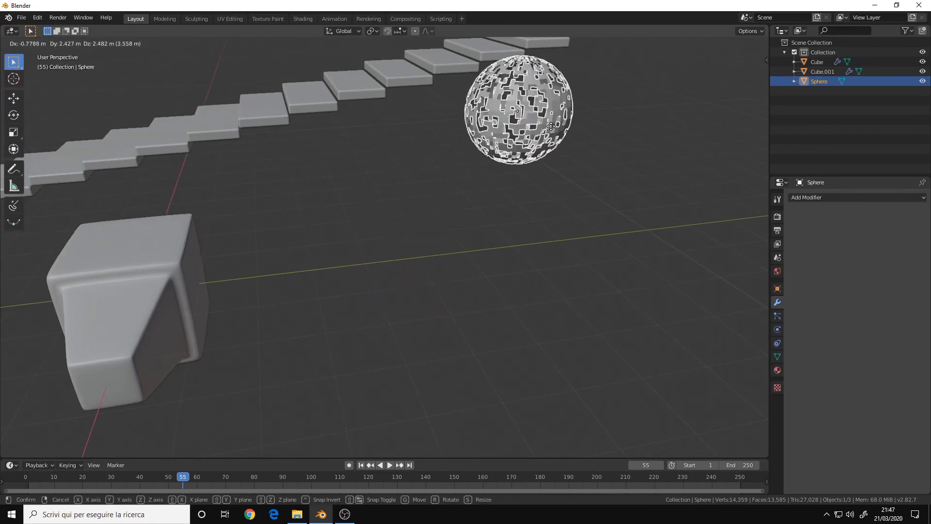
left_click(569, 191)
scroll(504, 254, "up", 6)
middle_click_drag(581, 188, 431, 220, "shift")
Add a Triangulate modifier to the sphere and remove it again.
left_click(814, 197)
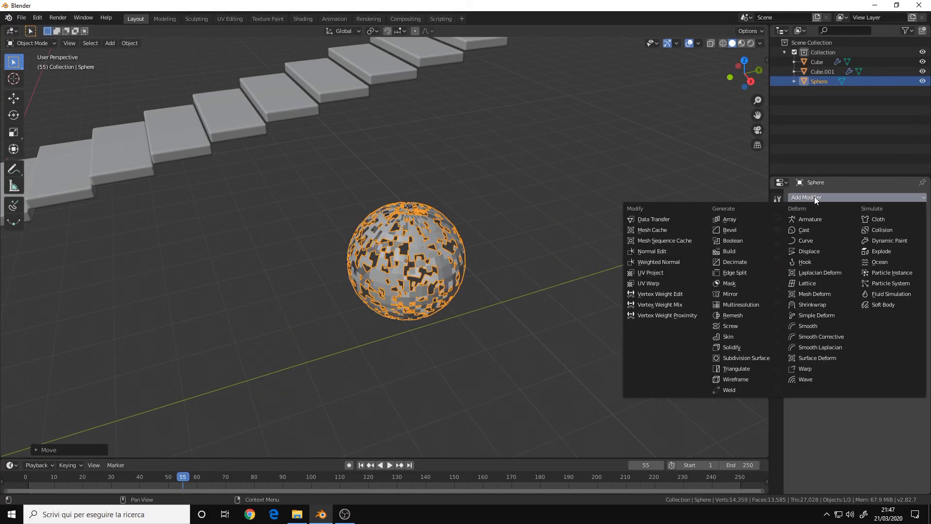
left_click(747, 368)
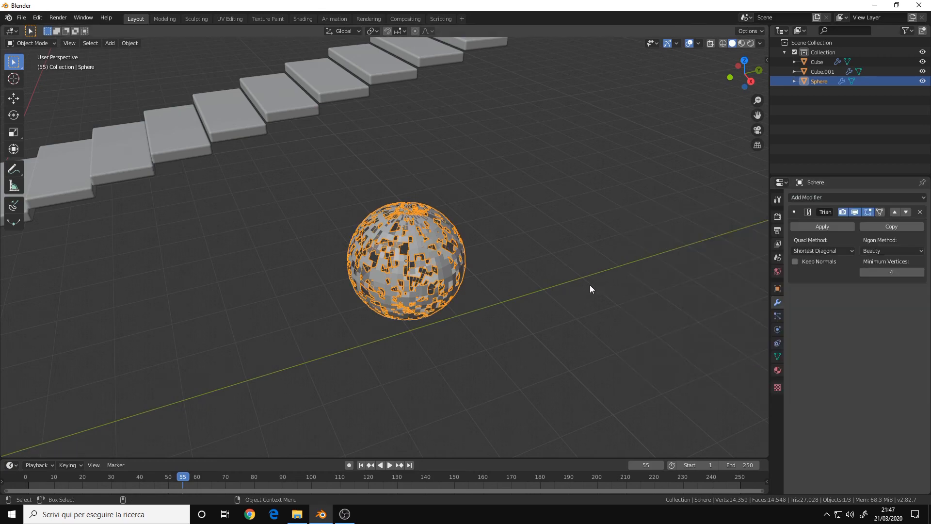
left_click(919, 212)
scroll(506, 239, "down", 1)
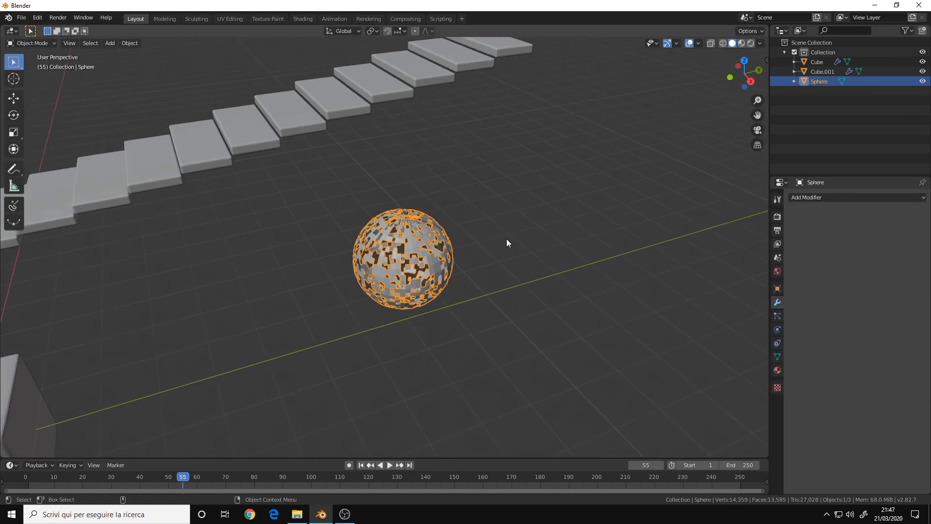
left_click(504, 239)
middle_click_drag(376, 289, 439, 246, "alt")
right_click_drag(439, 247, 304, 280, "alt")
left_click_drag(304, 280, 448, 229, "alt")
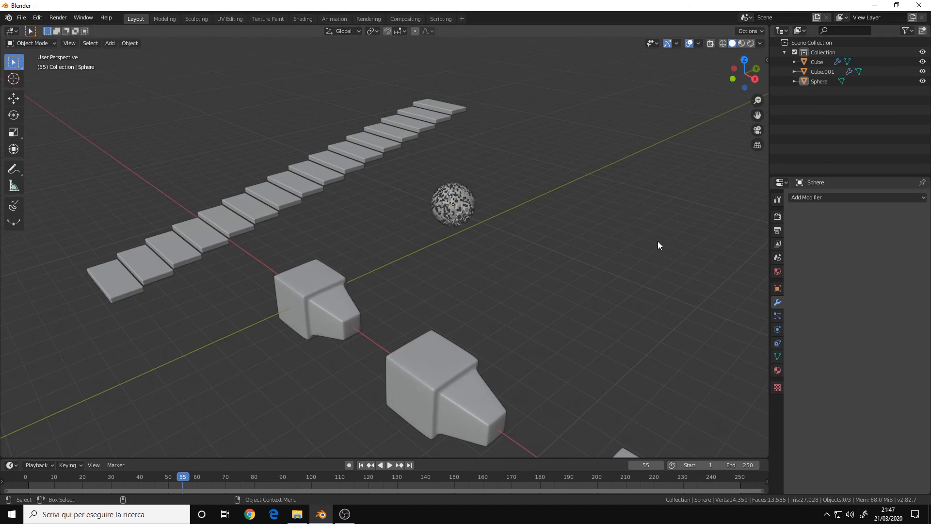
left_click(841, 197)
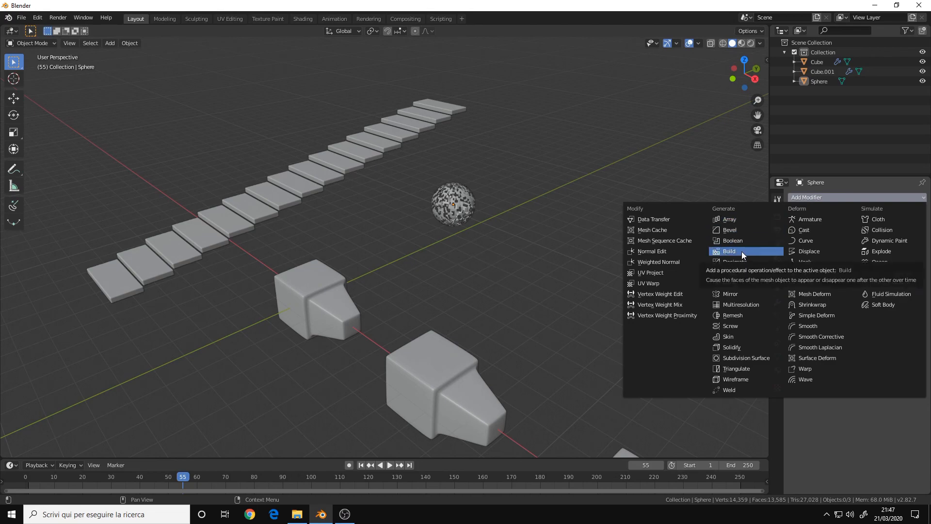
middle_click_drag(439, 256, 468, 256)
scroll(456, 261, "down", 2)
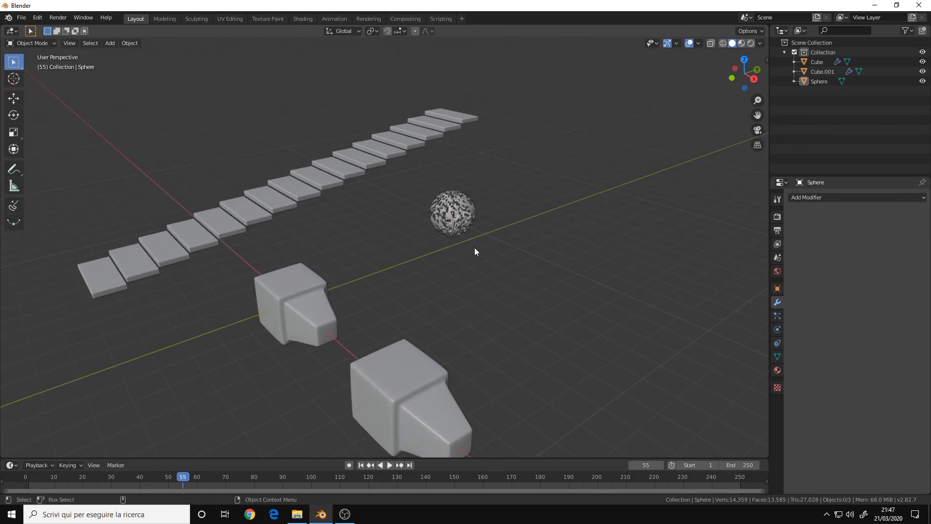